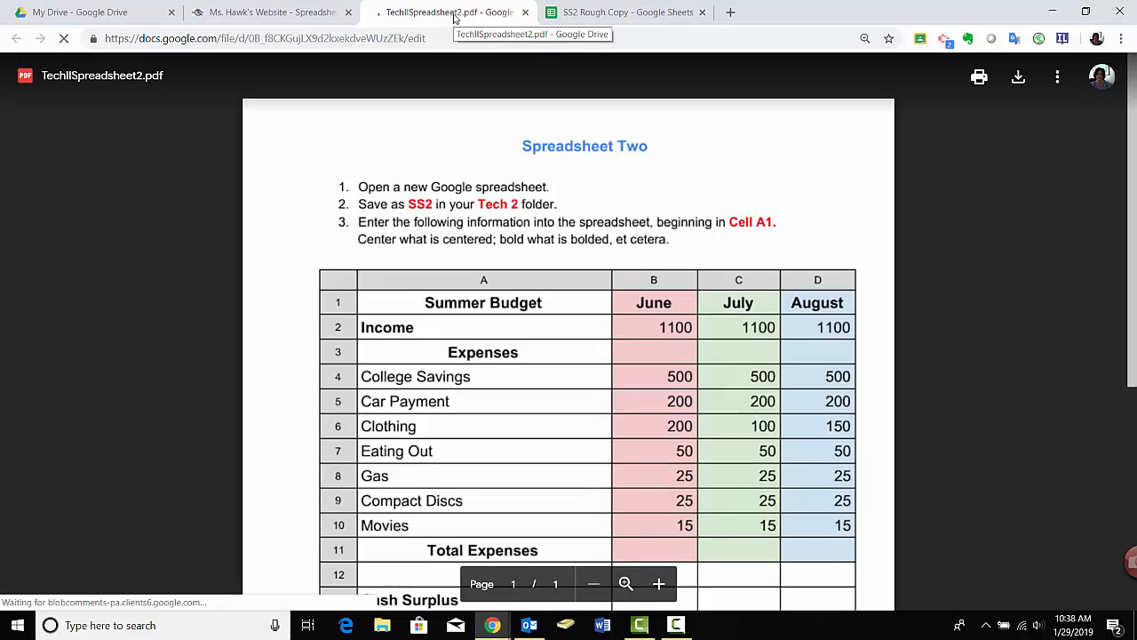
# Separate TechIISpreadsheet2.pdf into its own window, snap it to the left half beside the other browser window, and show the SS2 Rough Copy spreadsheet there.
pyautogui.moveTo(444, 25); pyautogui.dragTo(431, 409)
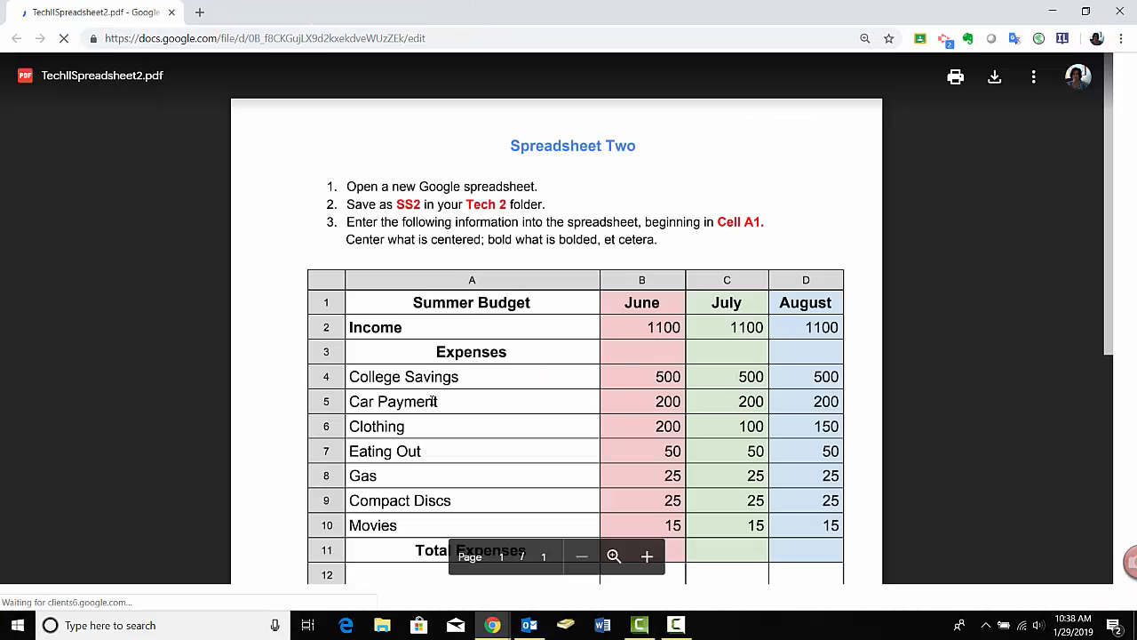
pyautogui.click(309, 627)
pyautogui.rightClick(136, 177)
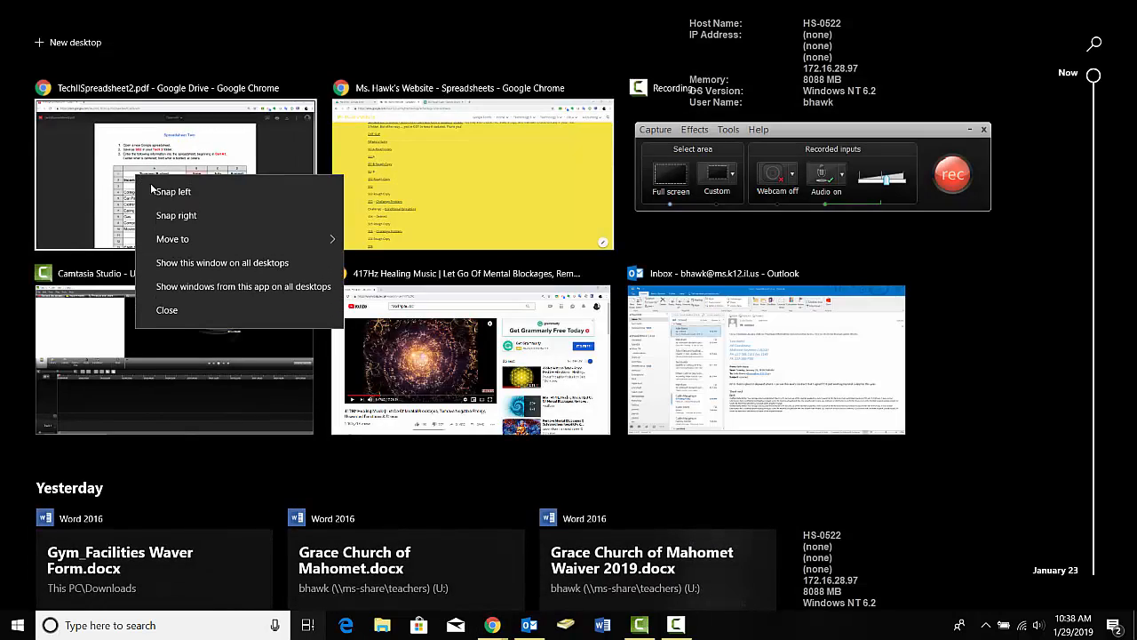
pyautogui.click(160, 190)
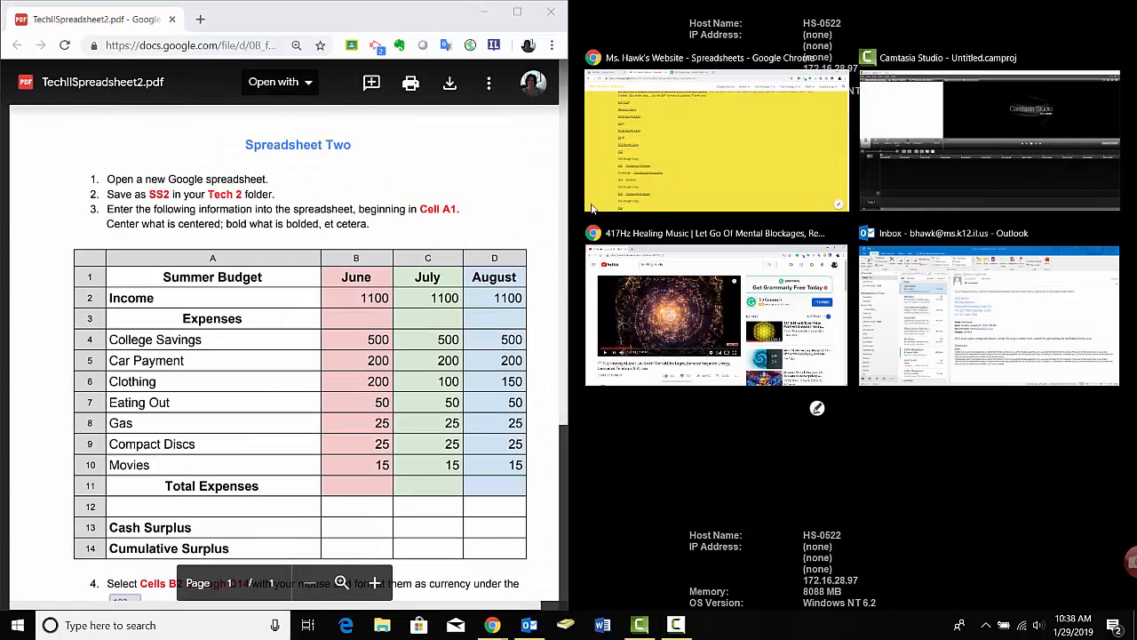
pyautogui.click(675, 147)
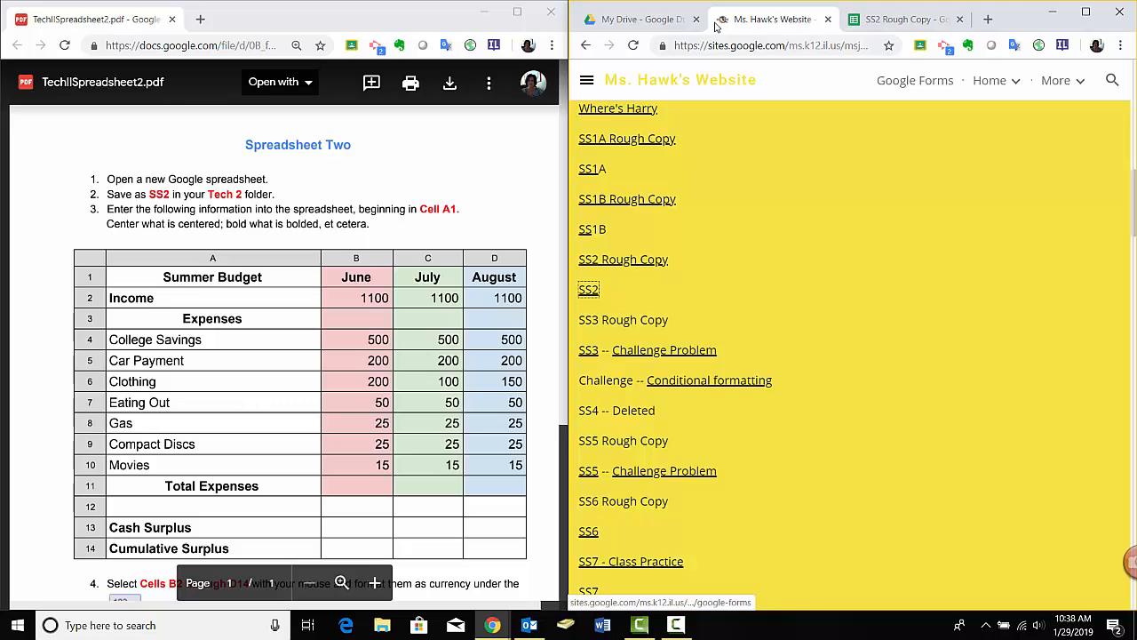
pyautogui.click(908, 20)
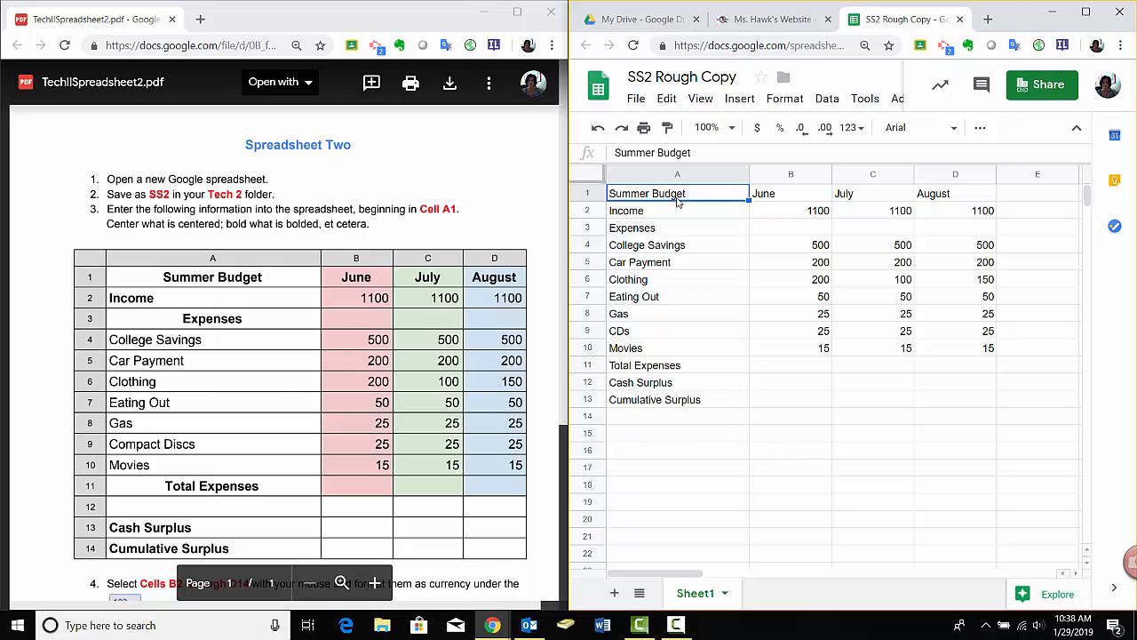
# Make all of row 1, with the Summer Budget title and month headings, bold and horizontally centered.
pyautogui.click(585, 193)
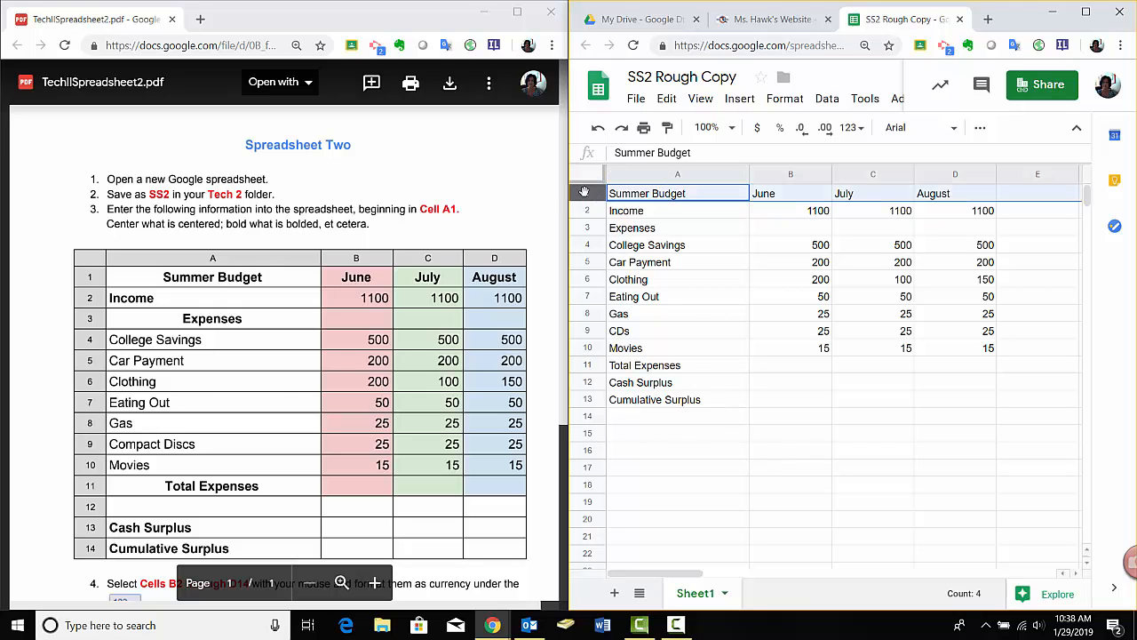
pyautogui.click(980, 130)
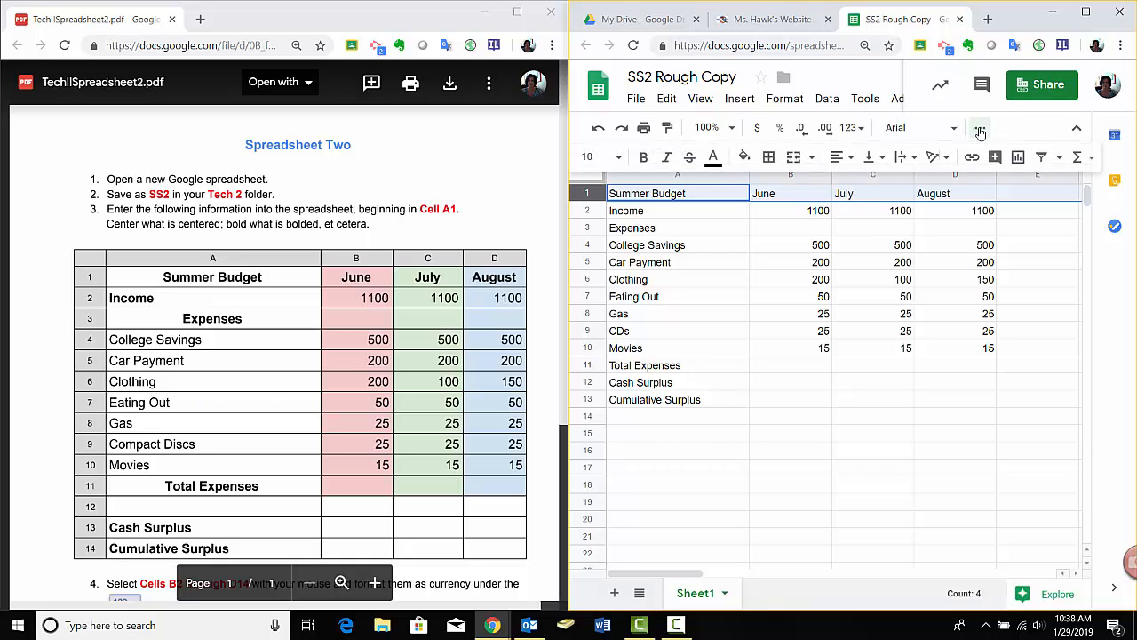
pyautogui.click(643, 160)
pyautogui.click(840, 158)
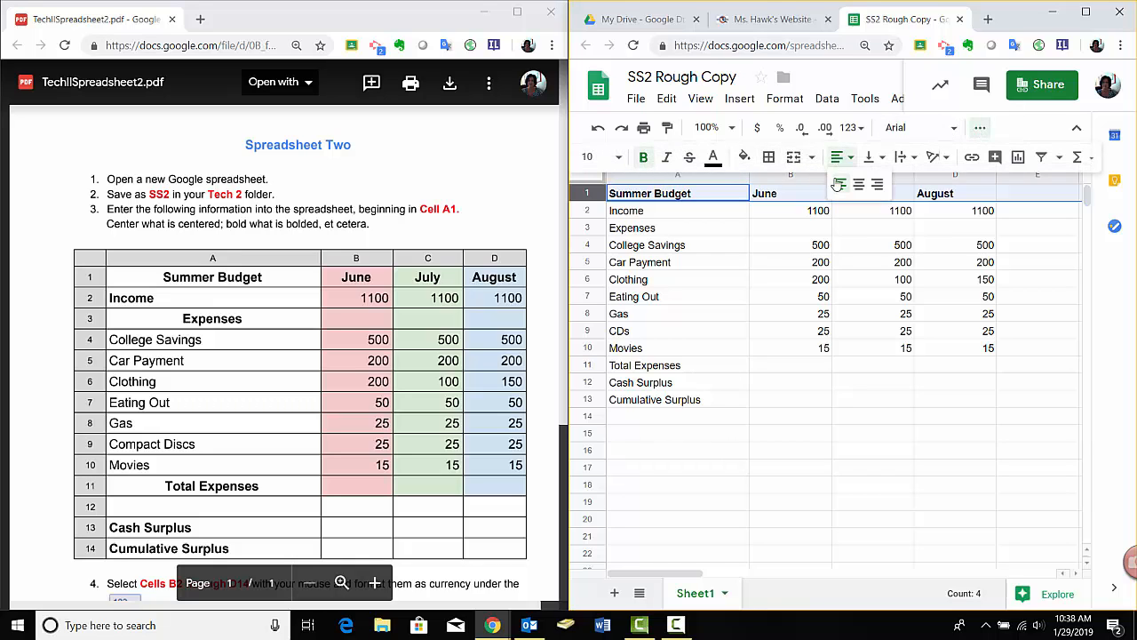
pyautogui.click(859, 187)
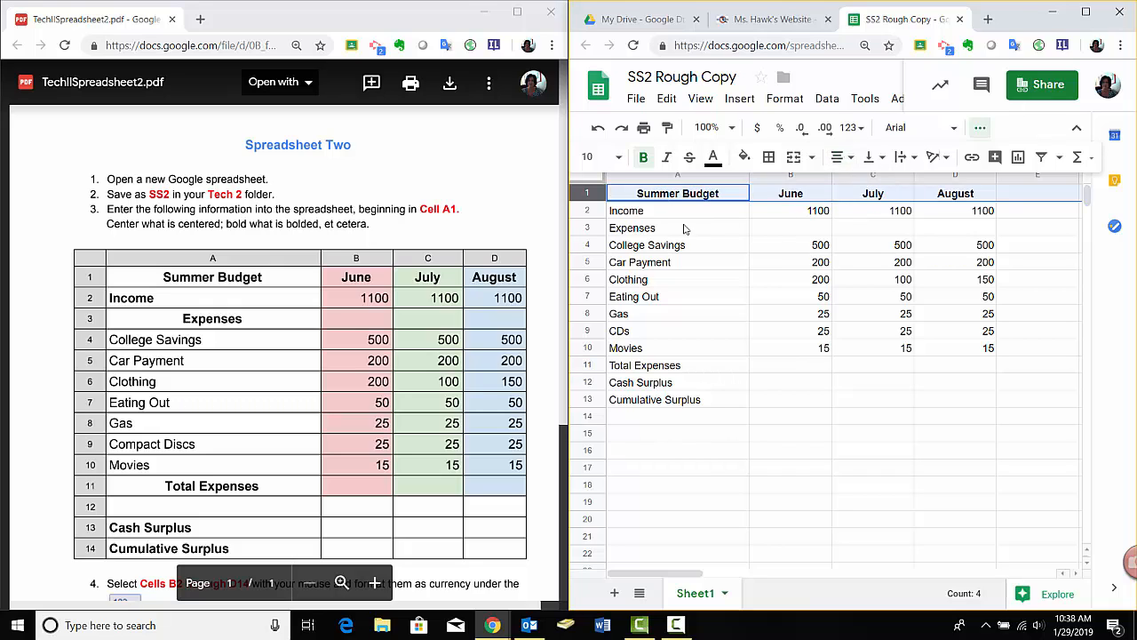
# Bold the Income and Expenses labels in A2:A3 and center the Expenses label in A3.
pyautogui.moveTo(649, 217); pyautogui.dragTo(648, 229)
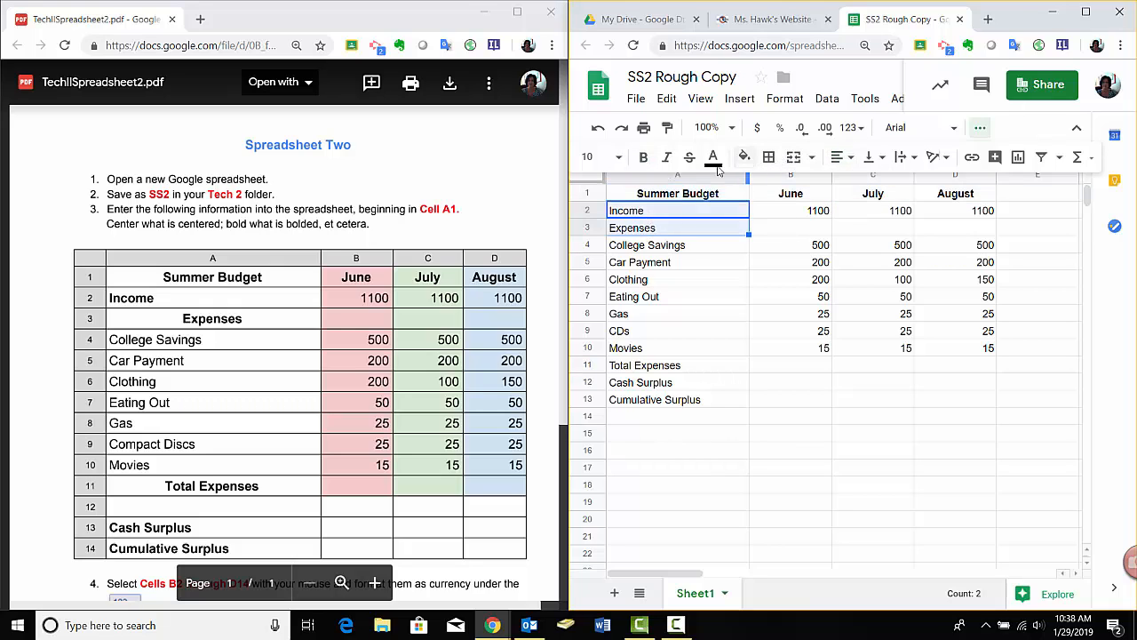
pyautogui.click(643, 158)
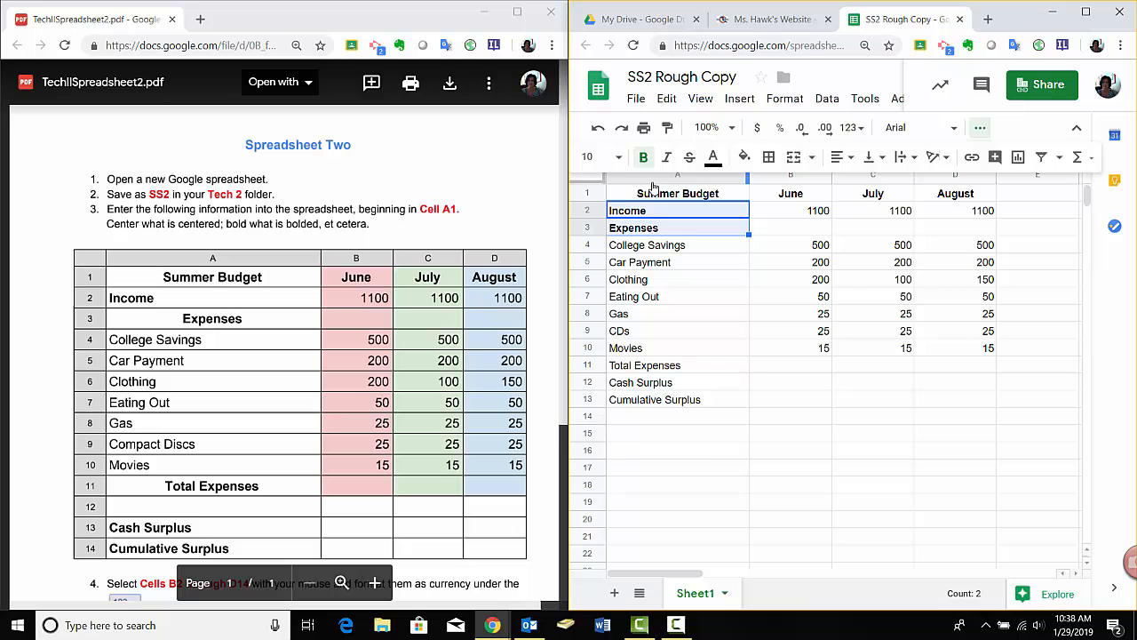
pyautogui.click(671, 233)
pyautogui.click(840, 156)
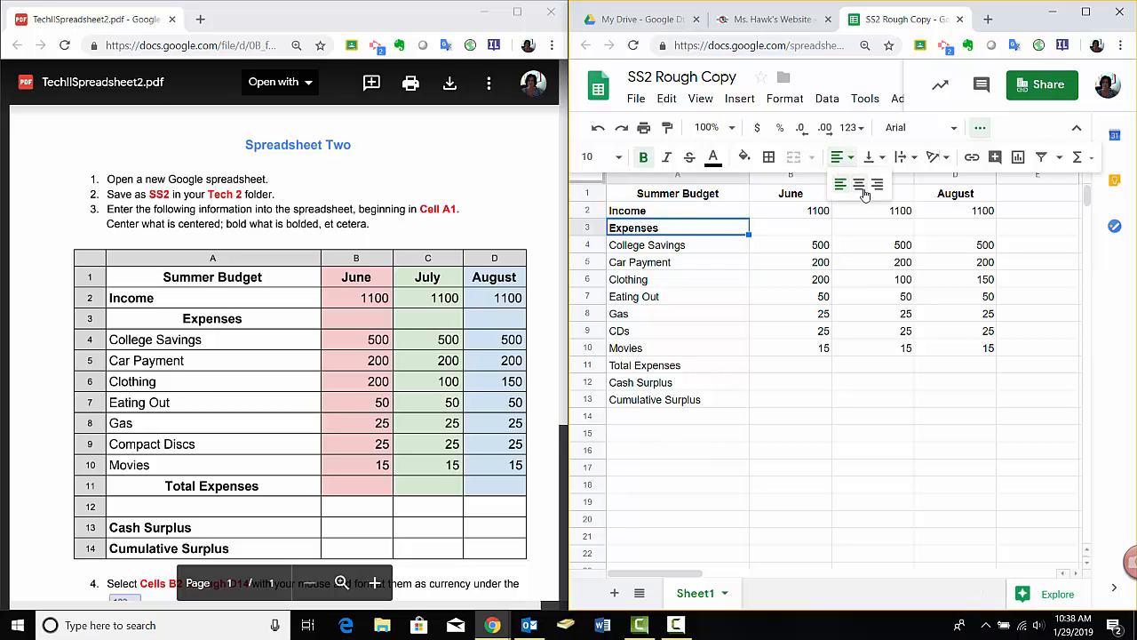
pyautogui.click(862, 187)
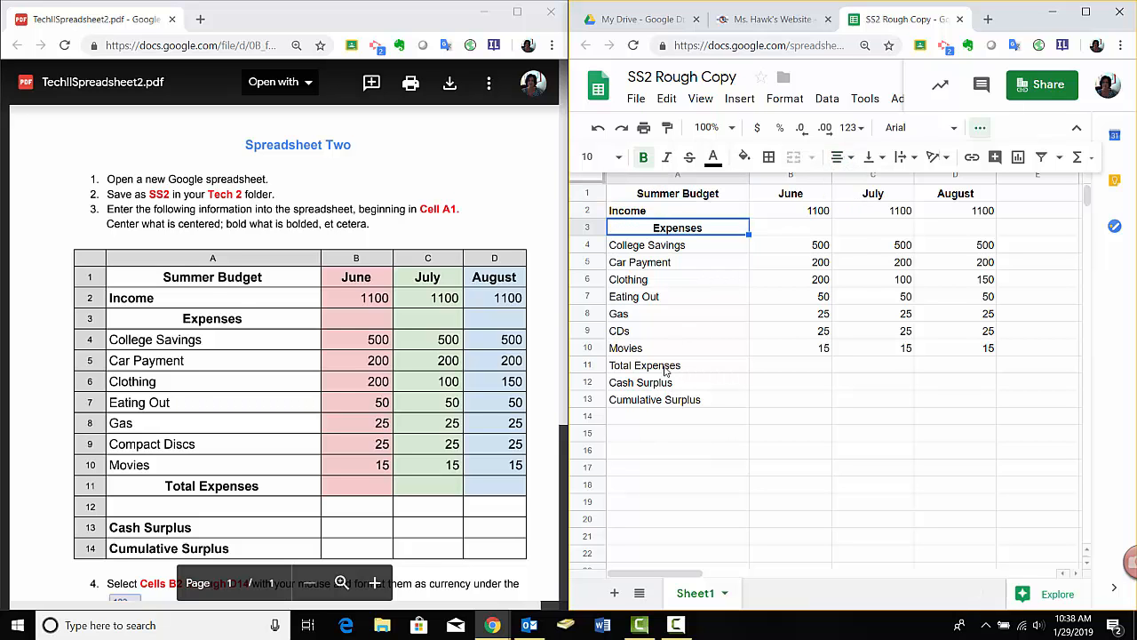
# Bold the Total Expenses, Cash Surplus and Cumulative Surplus labels in A11:A13 and center Total Expenses.
pyautogui.moveTo(666, 369); pyautogui.dragTo(667, 399)
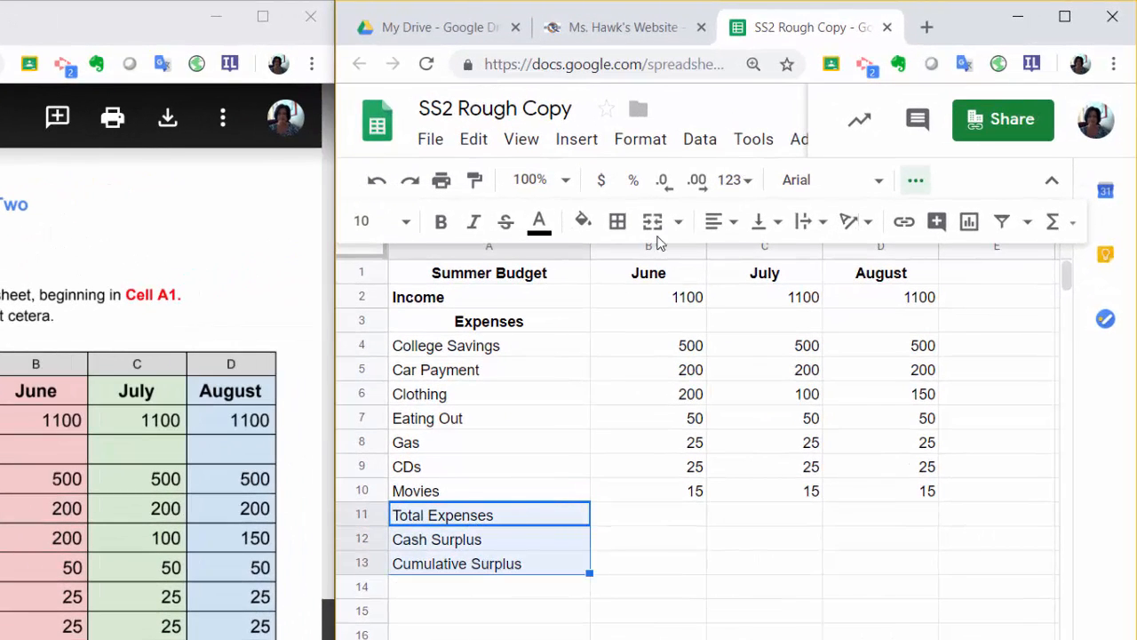
pyautogui.click(451, 228)
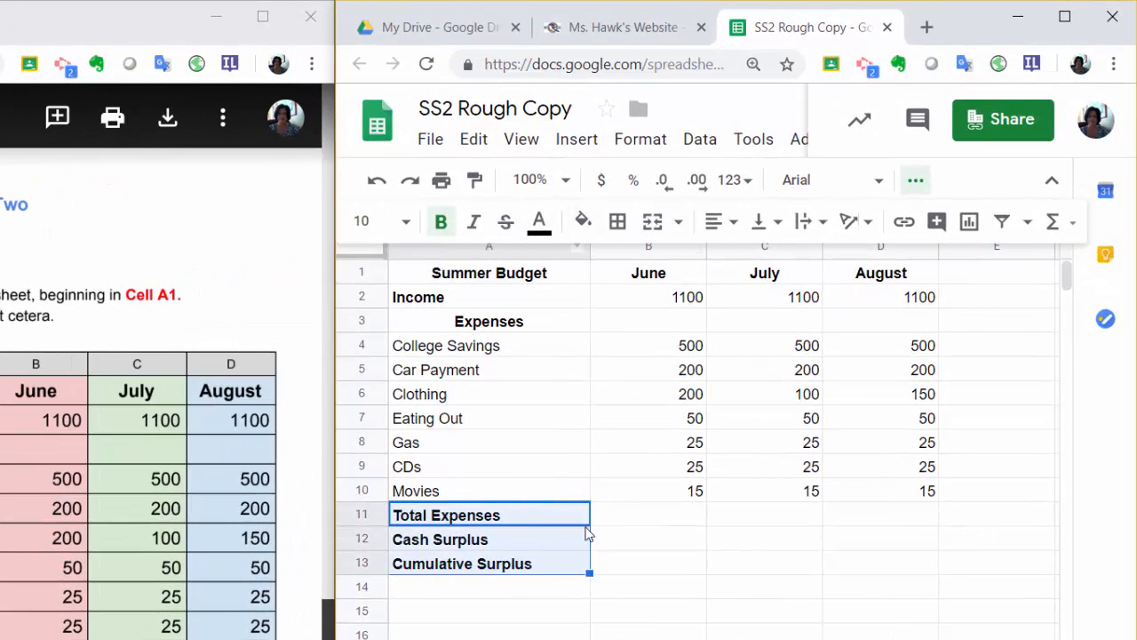
pyautogui.click(506, 519)
pyautogui.click(727, 227)
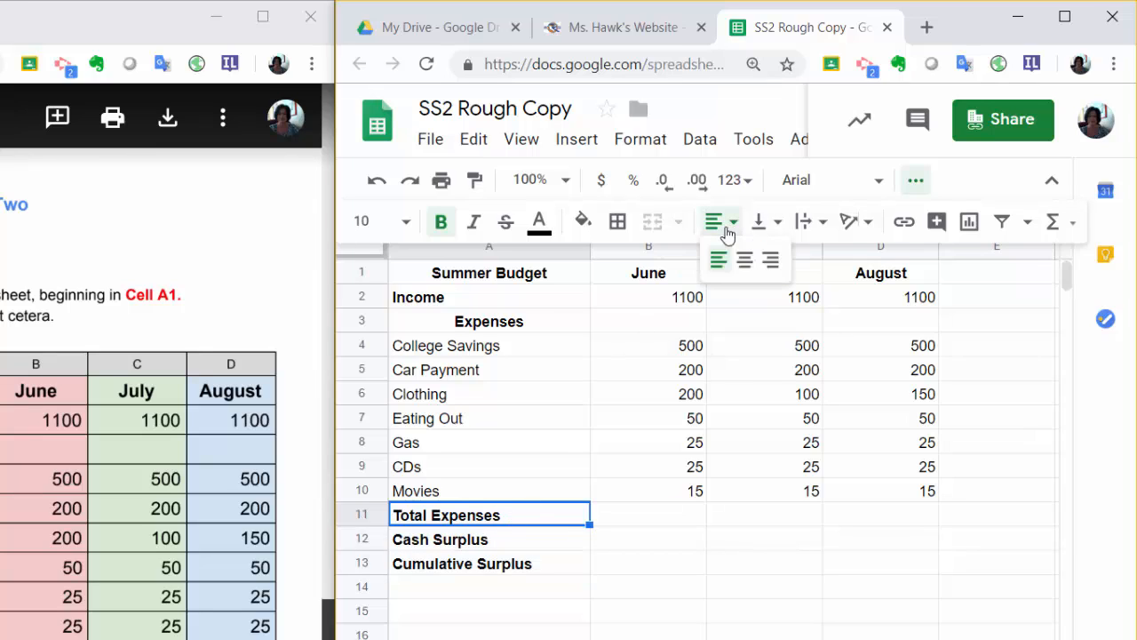
pyautogui.click(747, 261)
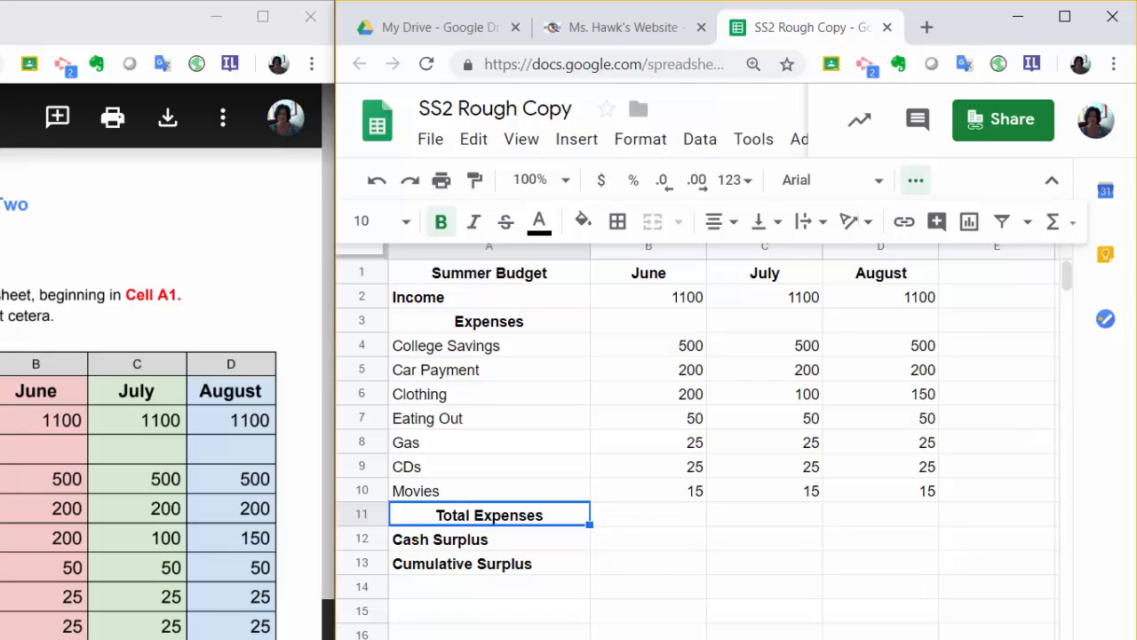
# Format the cell range B2:D14 as currency, following the instruction in the assignment PDF.
pyautogui.scroll(-5, 164, 400)
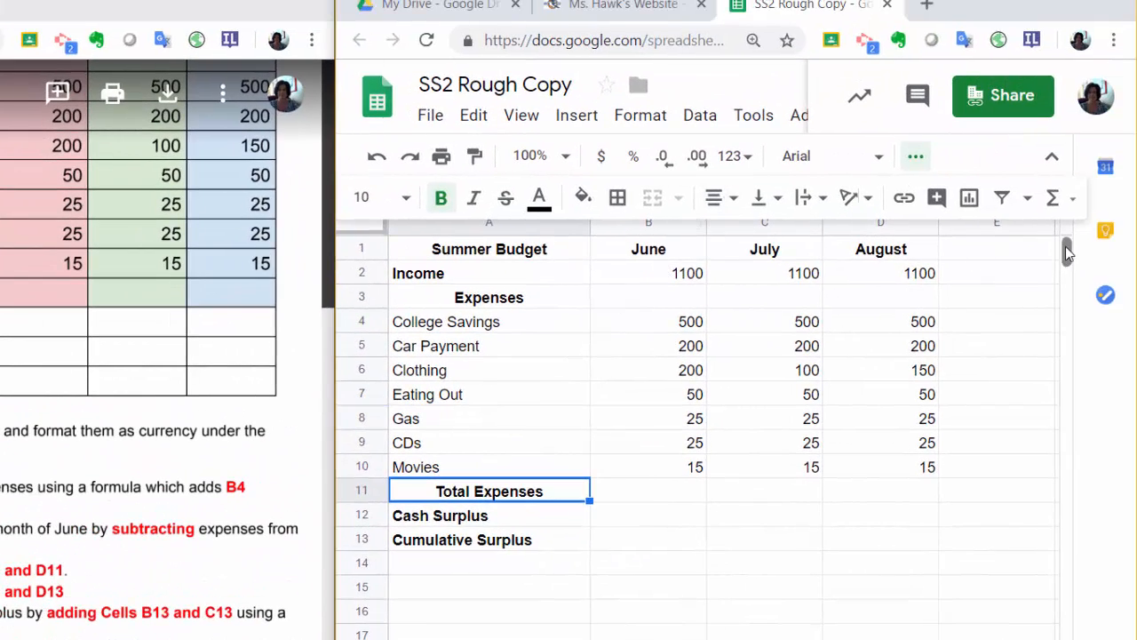
pyautogui.click(916, 157)
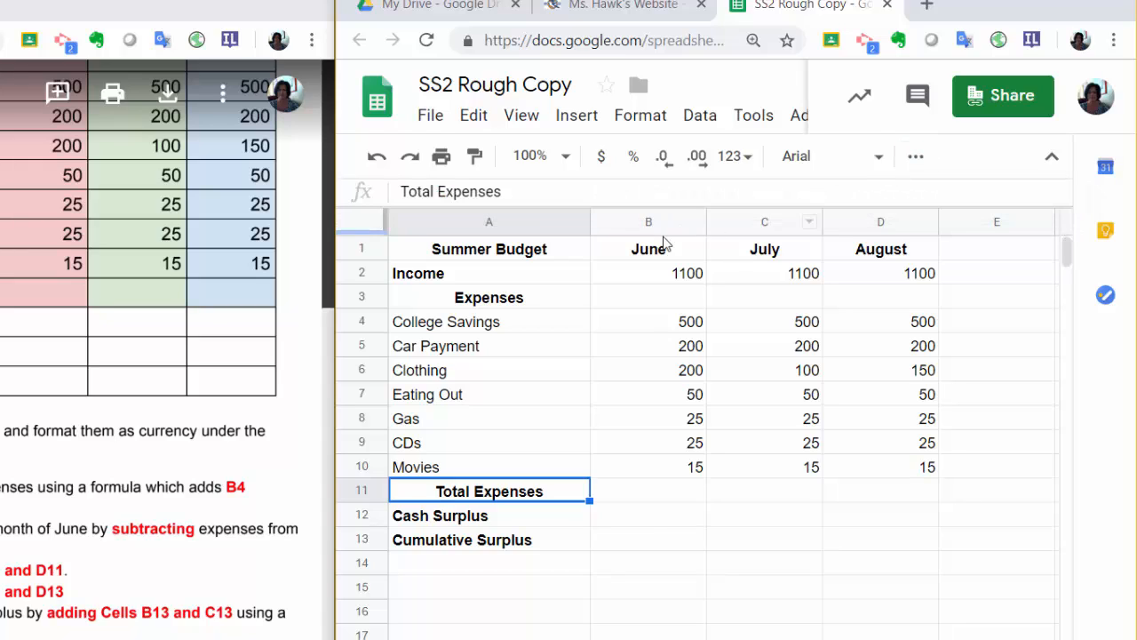
pyautogui.click(651, 279)
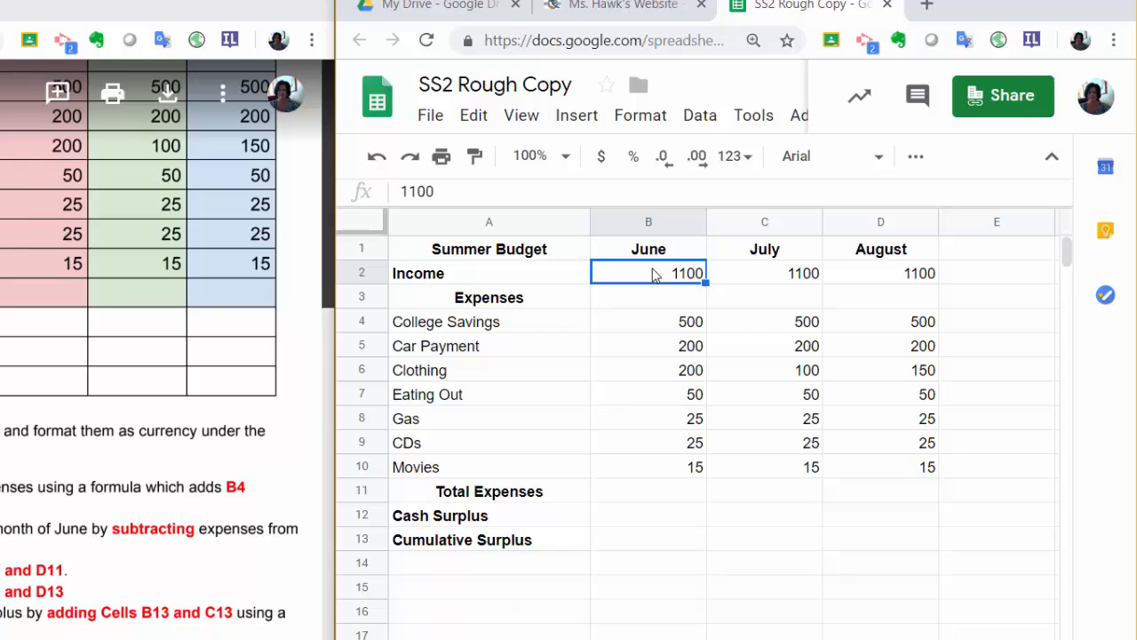
pyautogui.moveTo(655, 275); pyautogui.dragTo(901, 565)
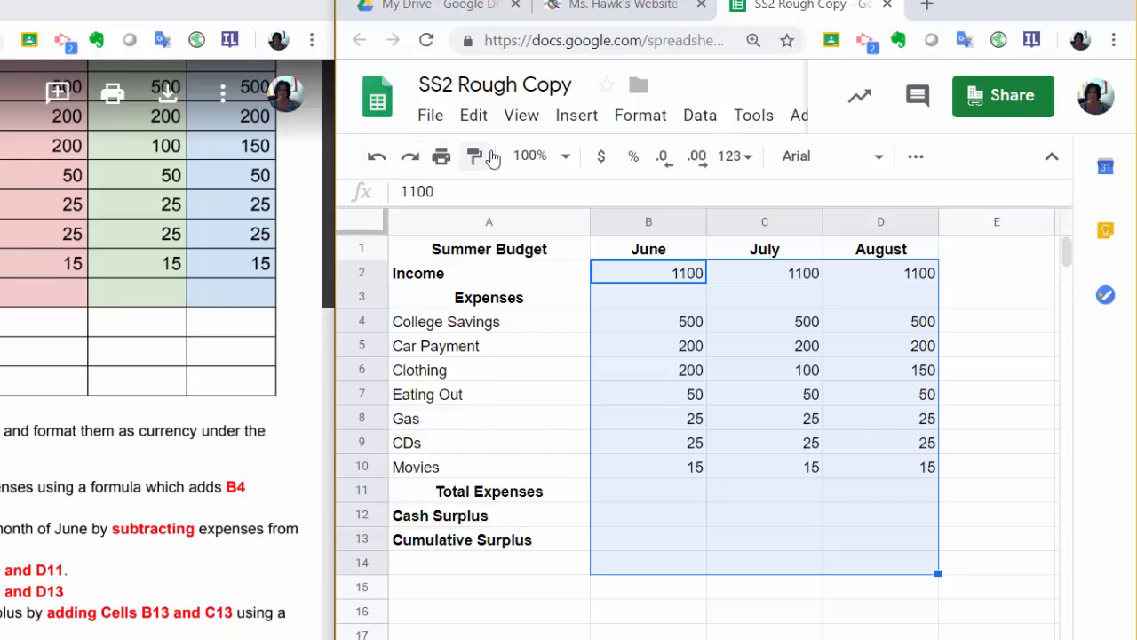
pyautogui.click(602, 167)
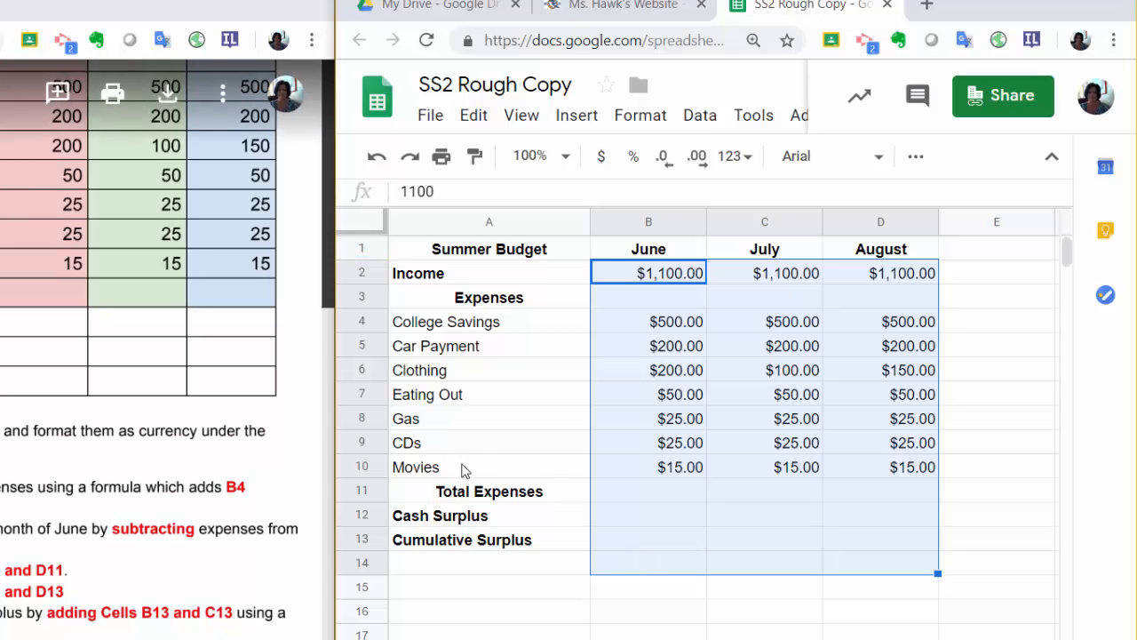
# Calculate June's total expenses in B11 with the SUM function over B4:B10.
pyautogui.click(671, 494)
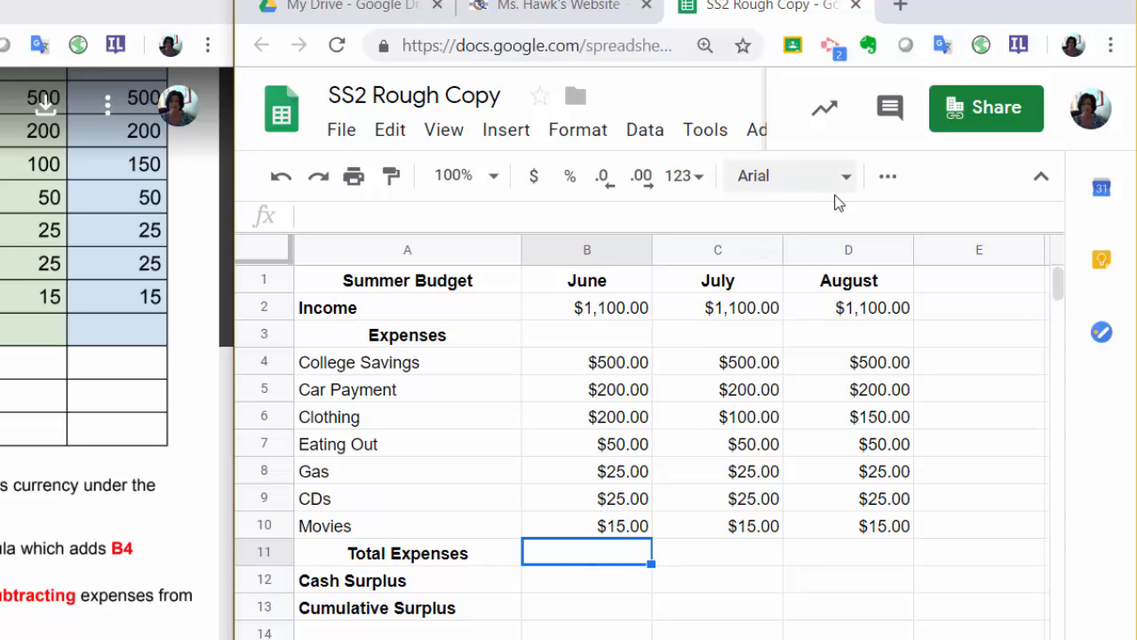
pyautogui.click(888, 178)
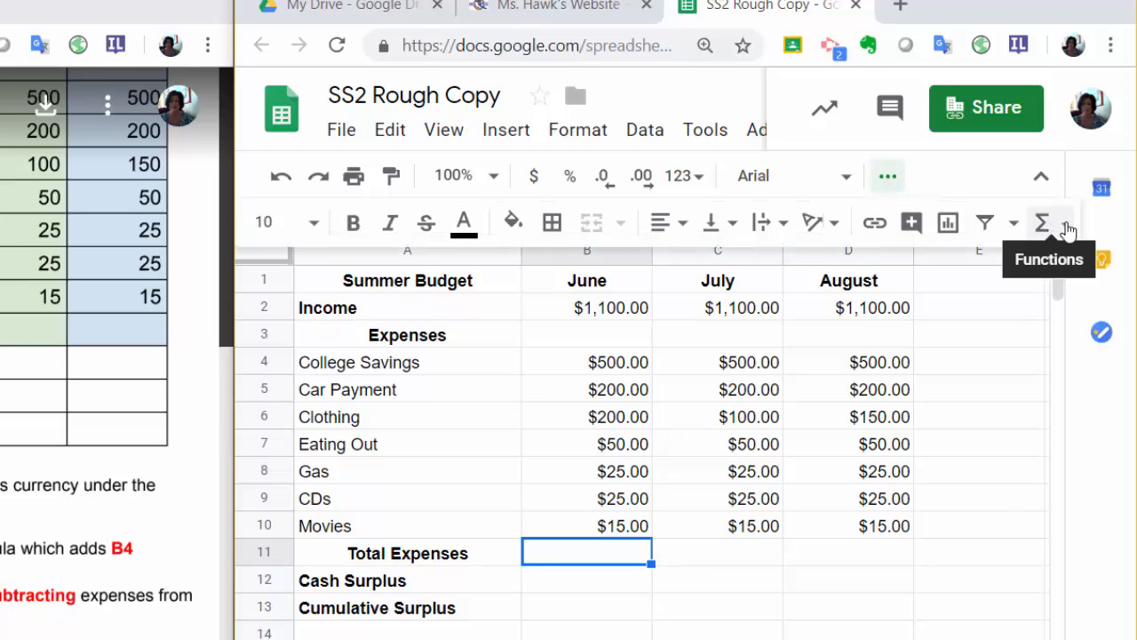
pyautogui.click(1066, 225)
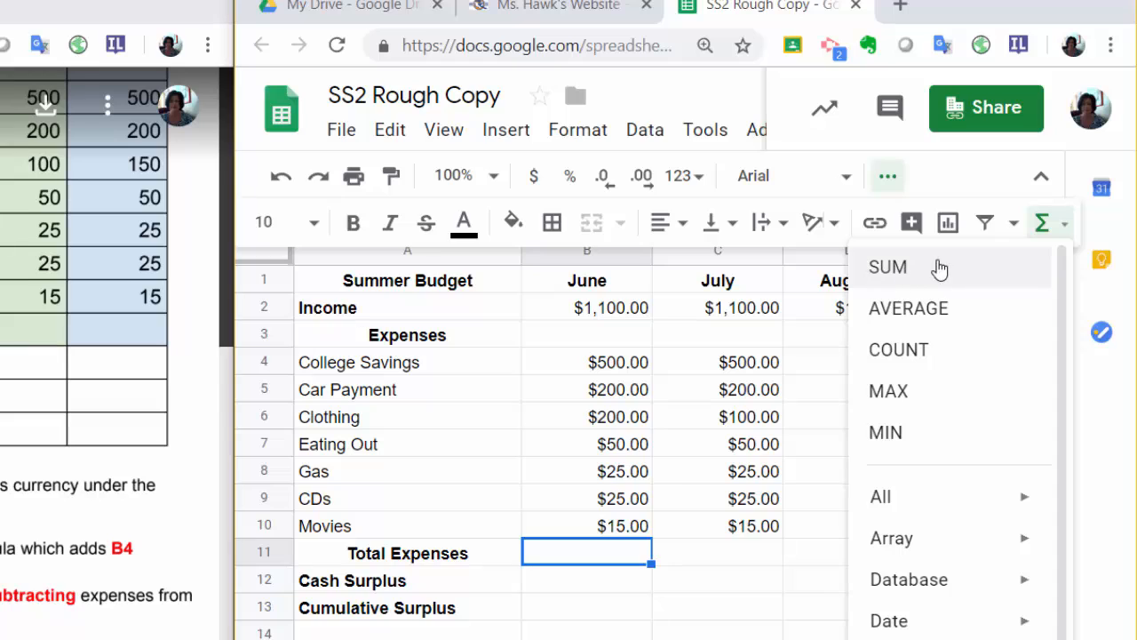
pyautogui.click(919, 270)
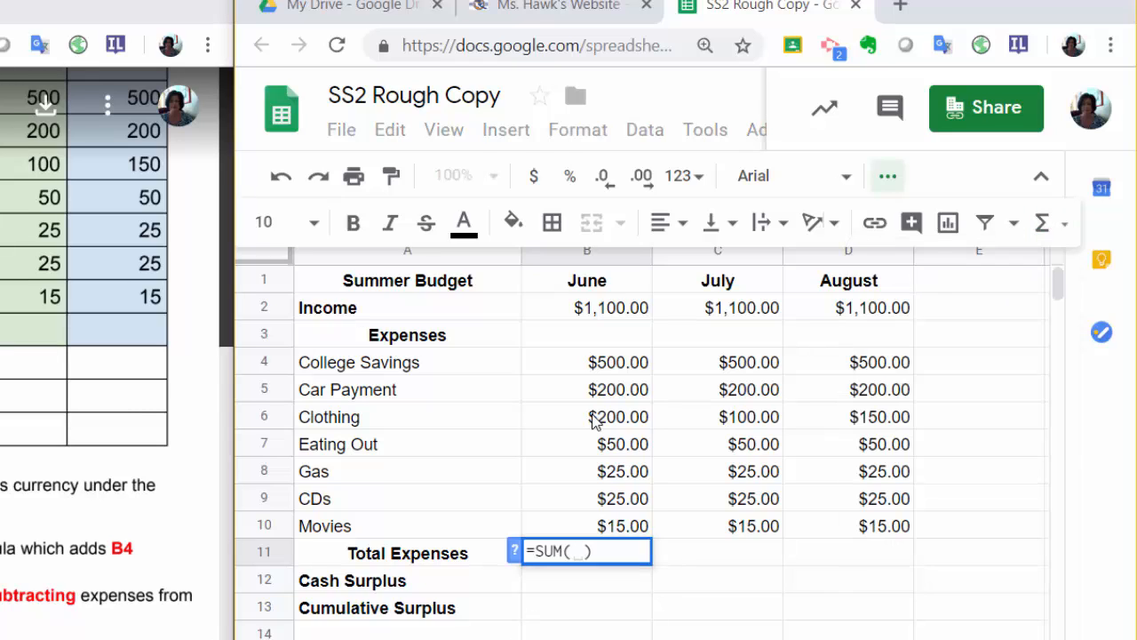
pyautogui.moveTo(586, 368); pyautogui.dragTo(600, 516)
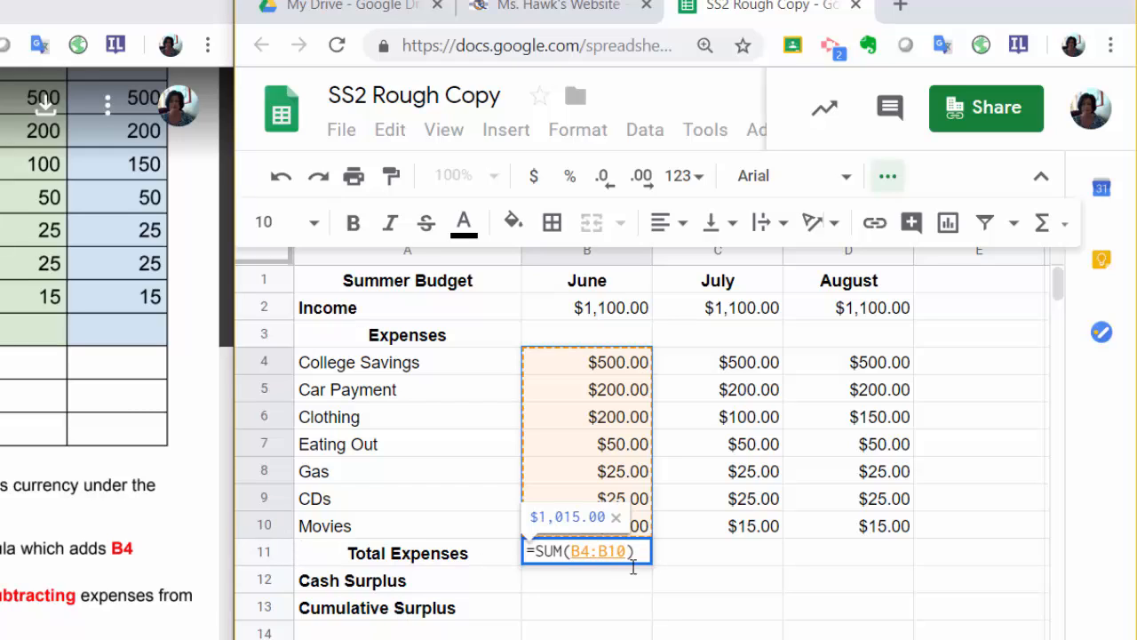
pyautogui.press('Return')
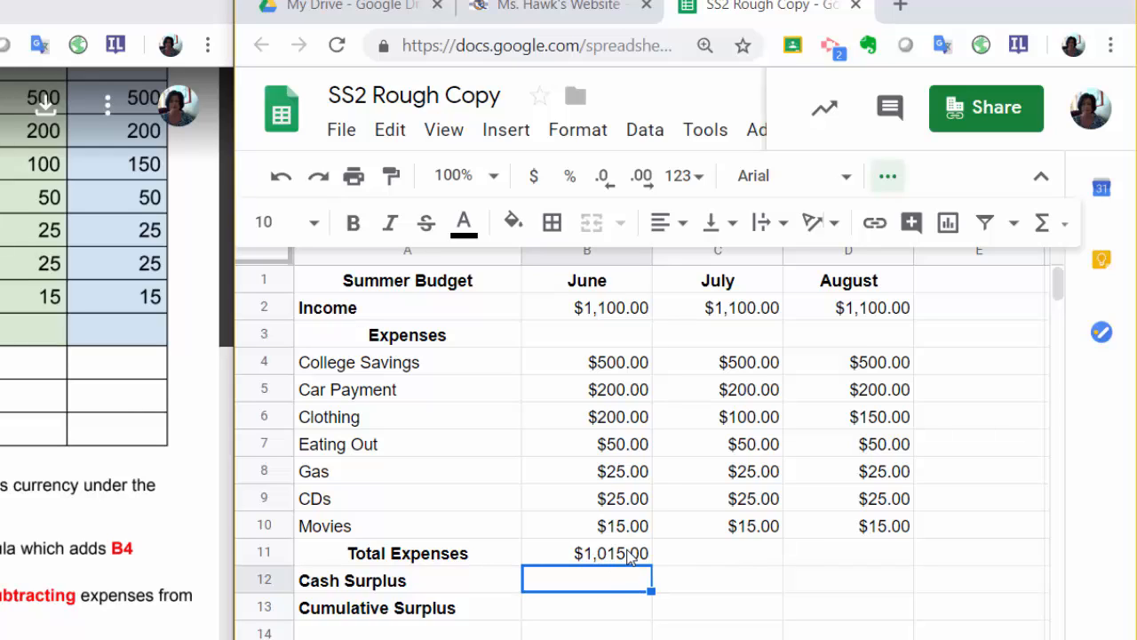
pyautogui.click(621, 555)
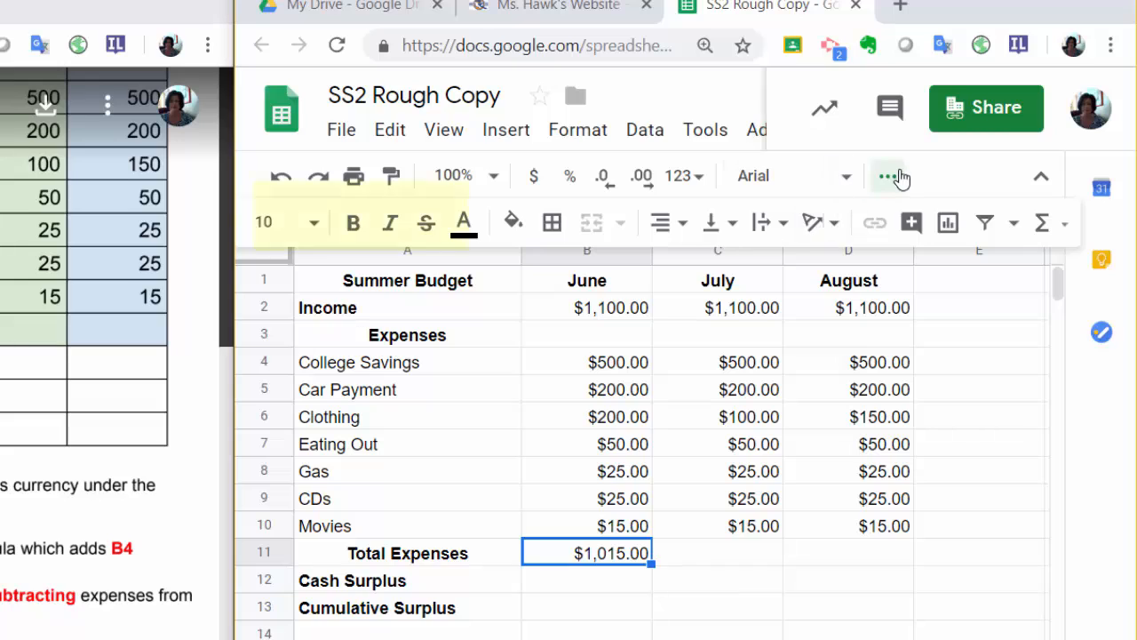
pyautogui.click(888, 176)
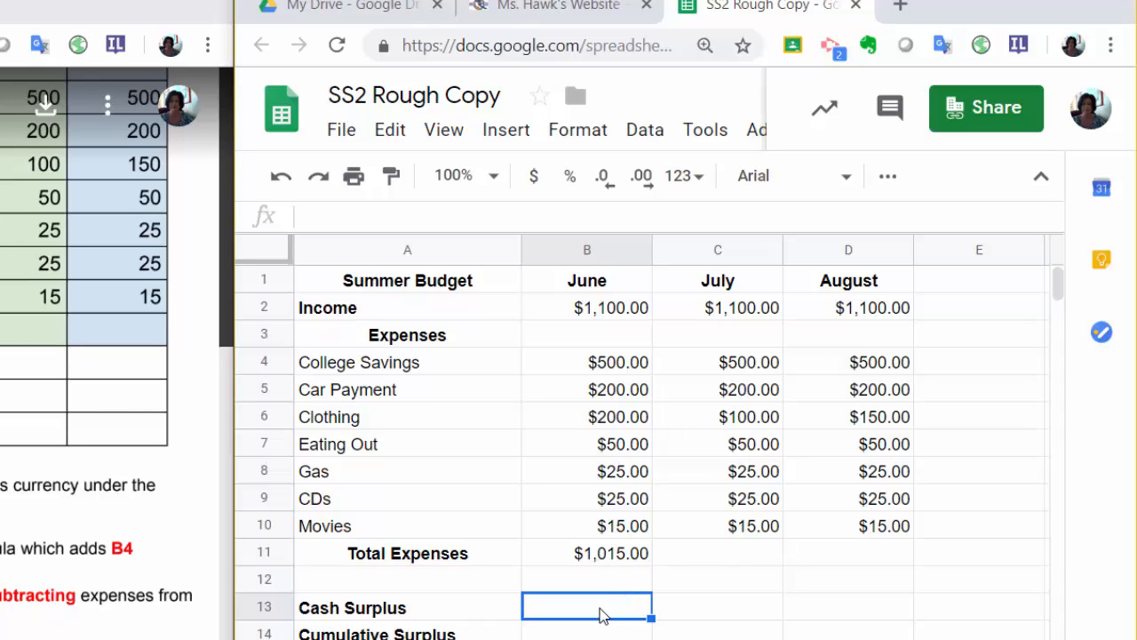
# Calculate June's cash surplus in B13 by subtracting total expenses from income with the formula =B2-B11.
pyautogui.write('=')
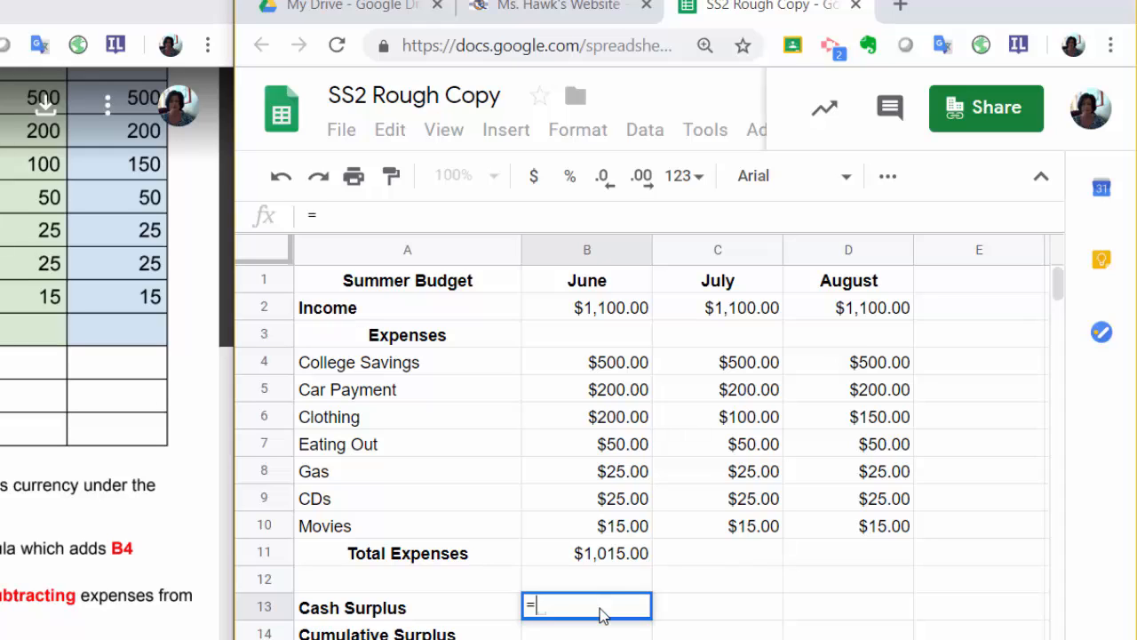
pyautogui.click(620, 318)
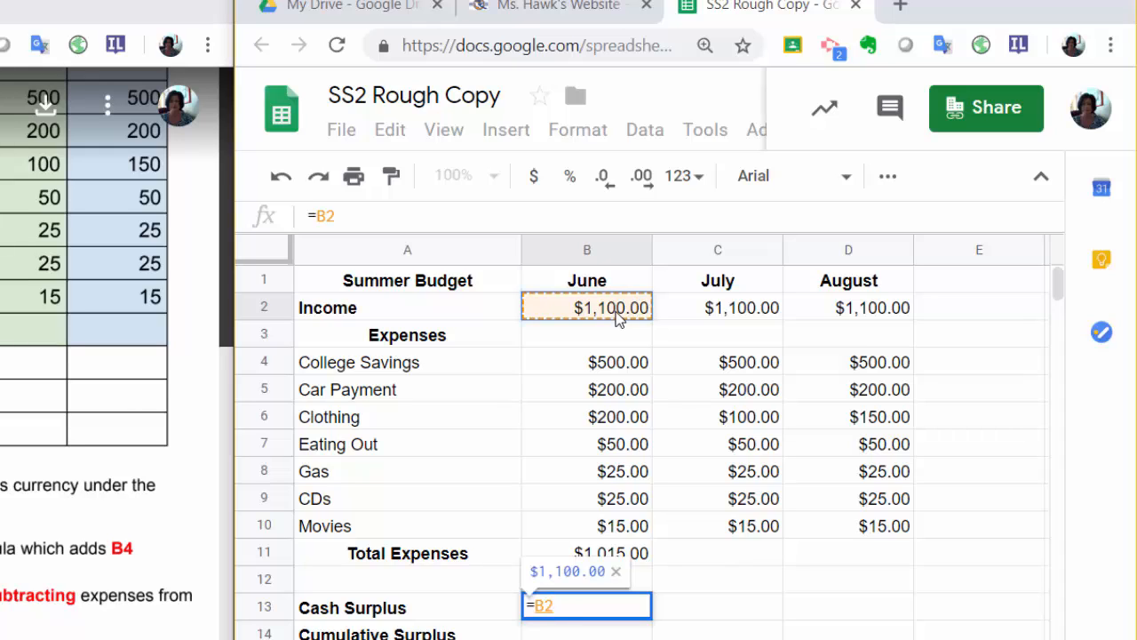
pyautogui.write('-')
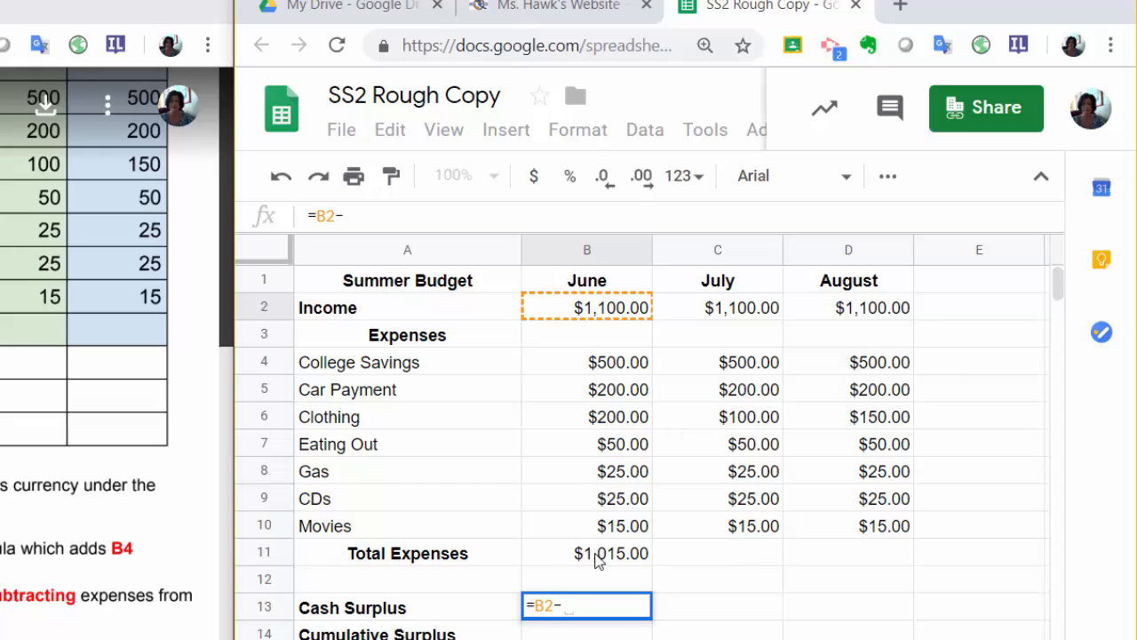
pyautogui.click(597, 558)
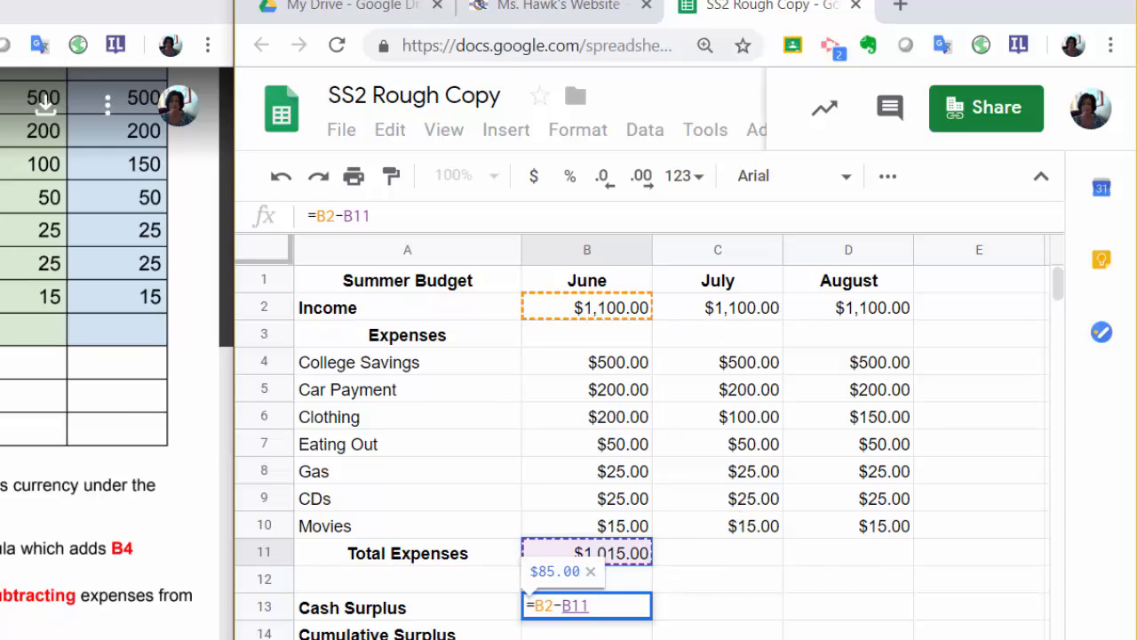
pyautogui.press('Return')
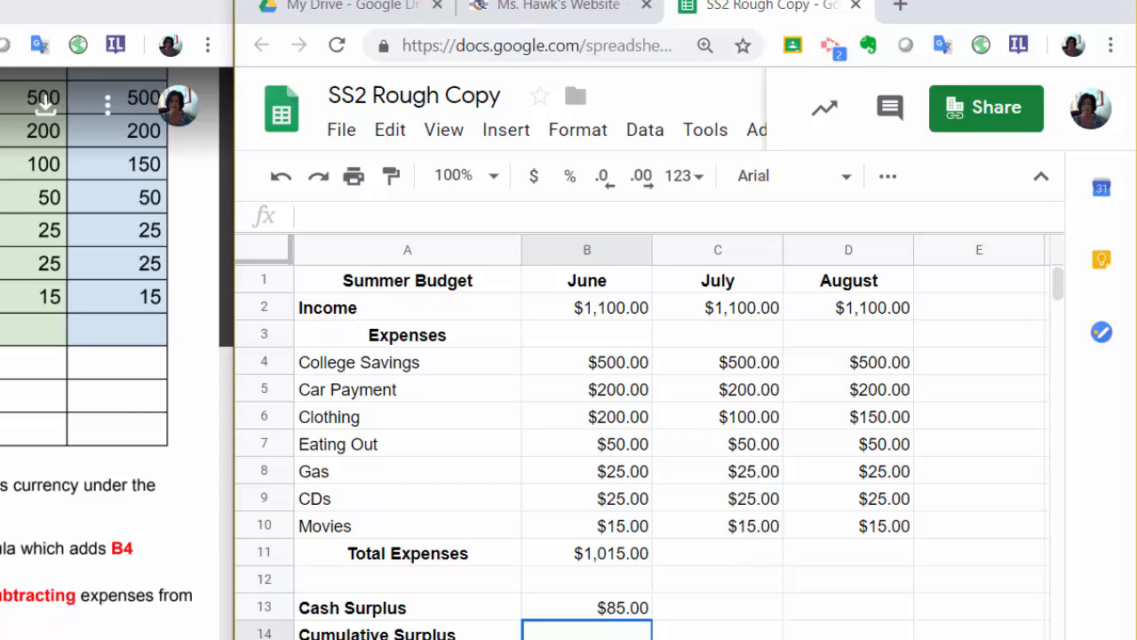
# Fill June's total expenses formula across to C11:D11 and June's cash surplus formula across to C13:D13.
pyautogui.click(619, 562)
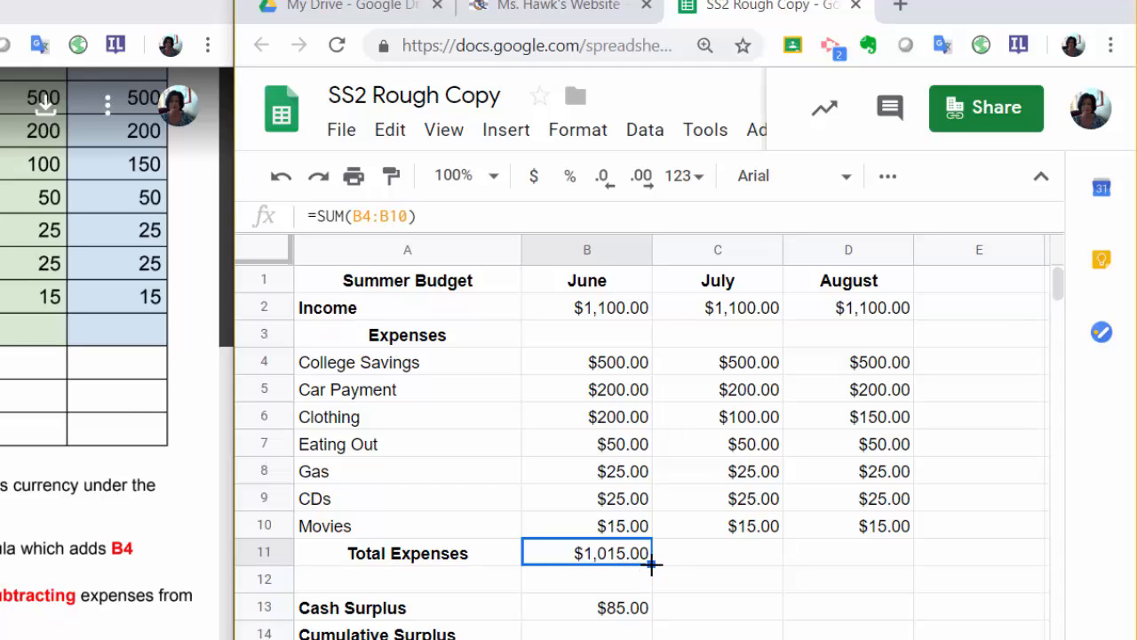
pyautogui.moveTo(653, 565); pyautogui.dragTo(686, 564)
pyautogui.moveTo(678, 565); pyautogui.dragTo(656, 565)
pyautogui.click(720, 564)
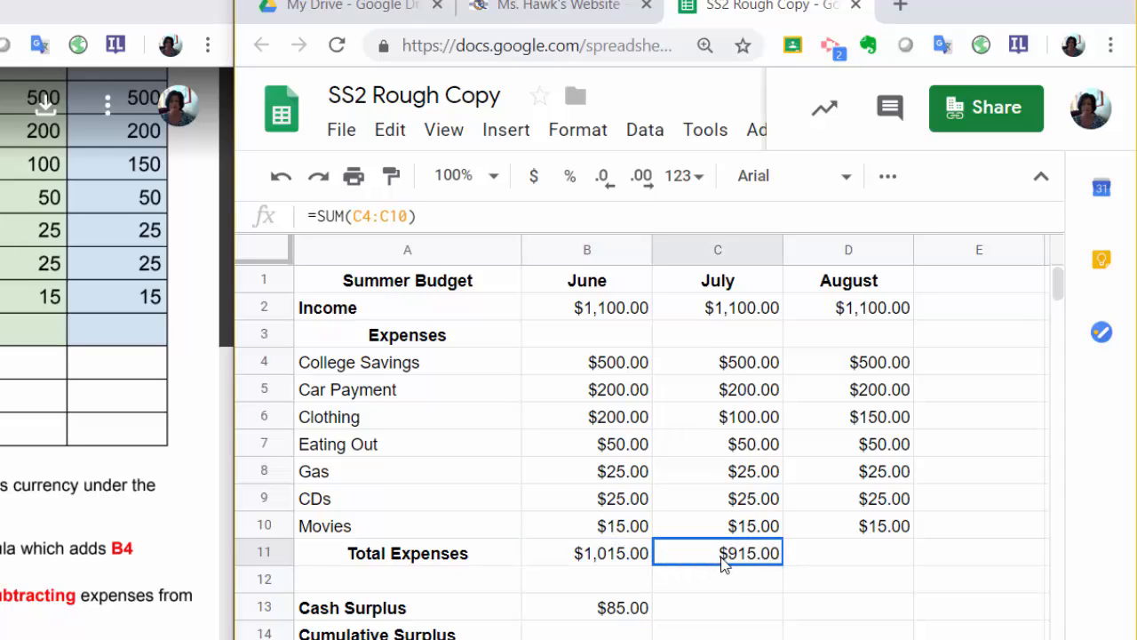
pyautogui.moveTo(783, 566); pyautogui.dragTo(838, 564)
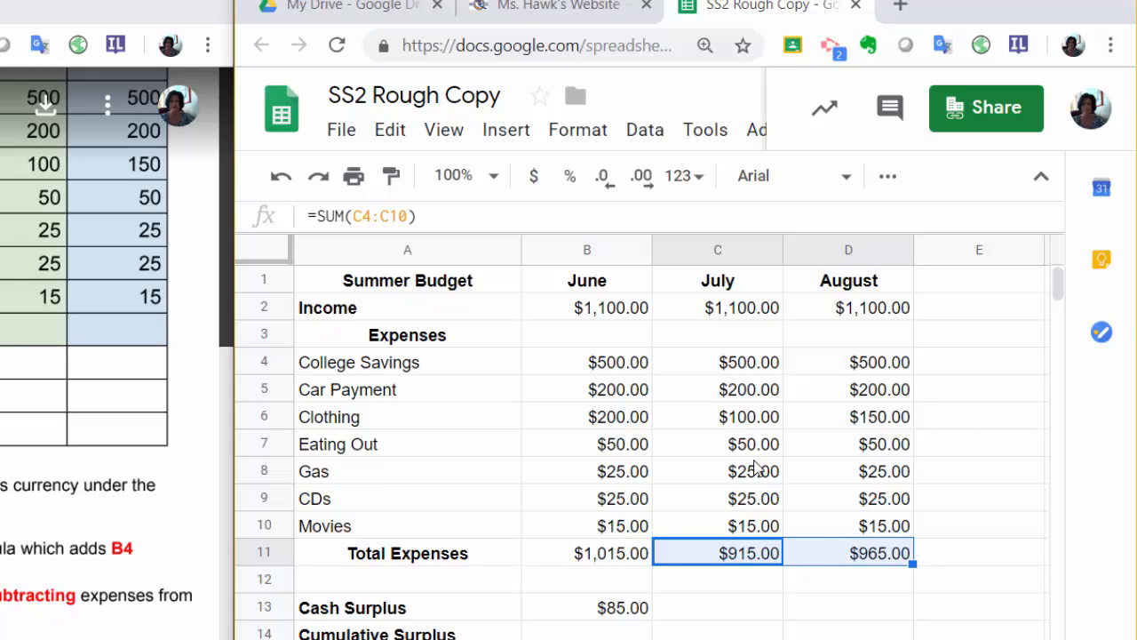
pyautogui.click(745, 561)
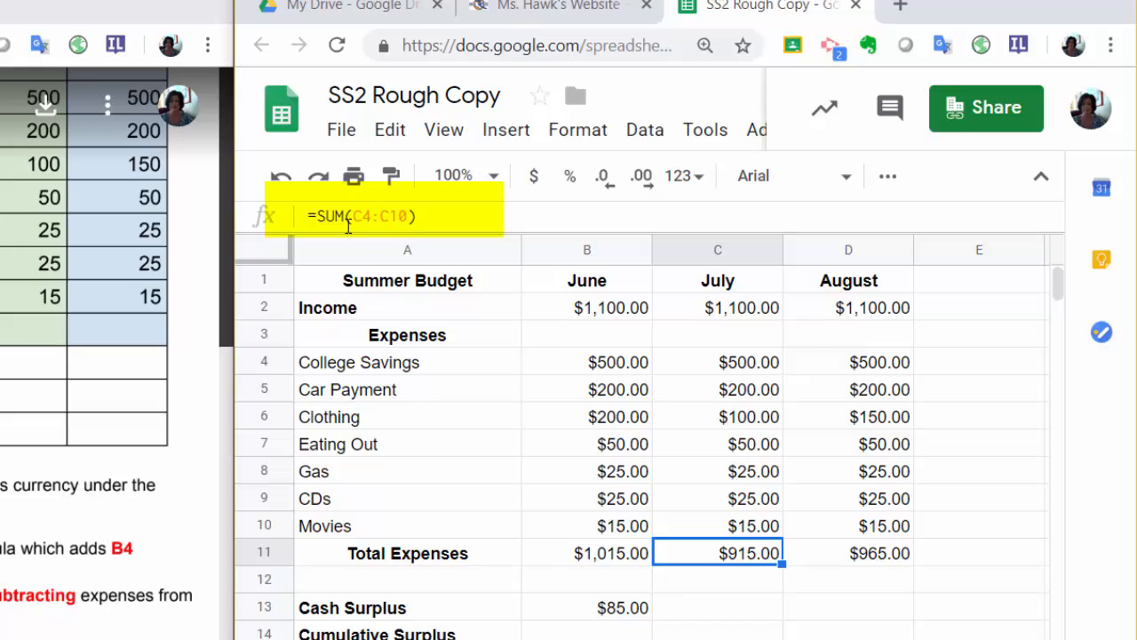
pyautogui.click(866, 556)
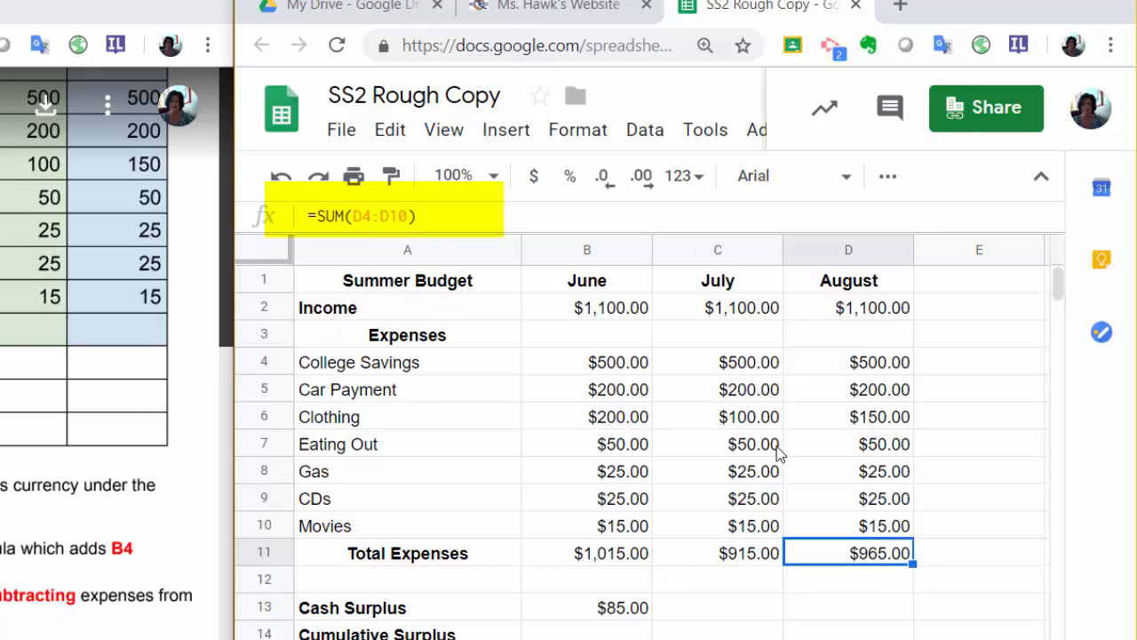
pyautogui.click(591, 613)
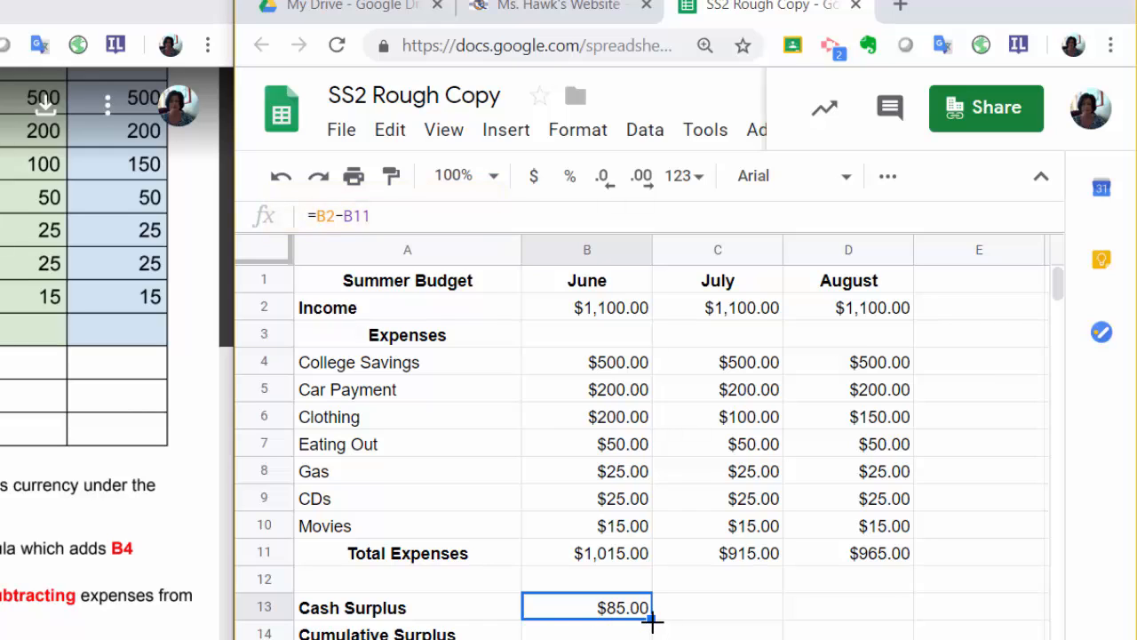
pyautogui.moveTo(657, 622); pyautogui.dragTo(811, 619)
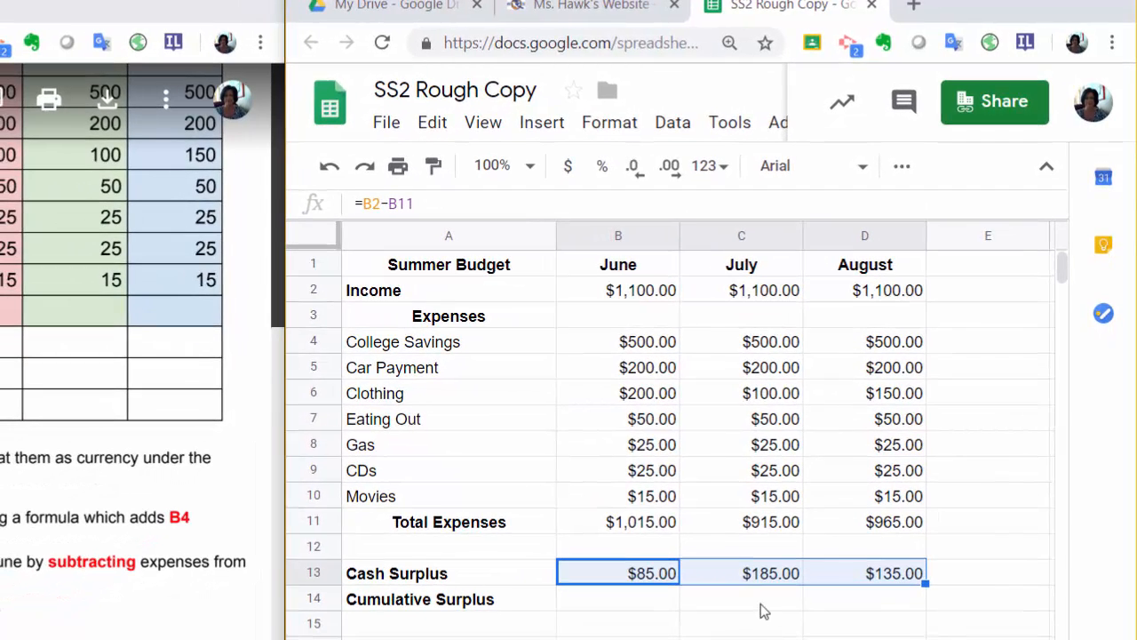
# Calculate July's cumulative surplus in C14 with the SUM function over the June and July cash surpluses, B13:C13.
pyautogui.click(756, 603)
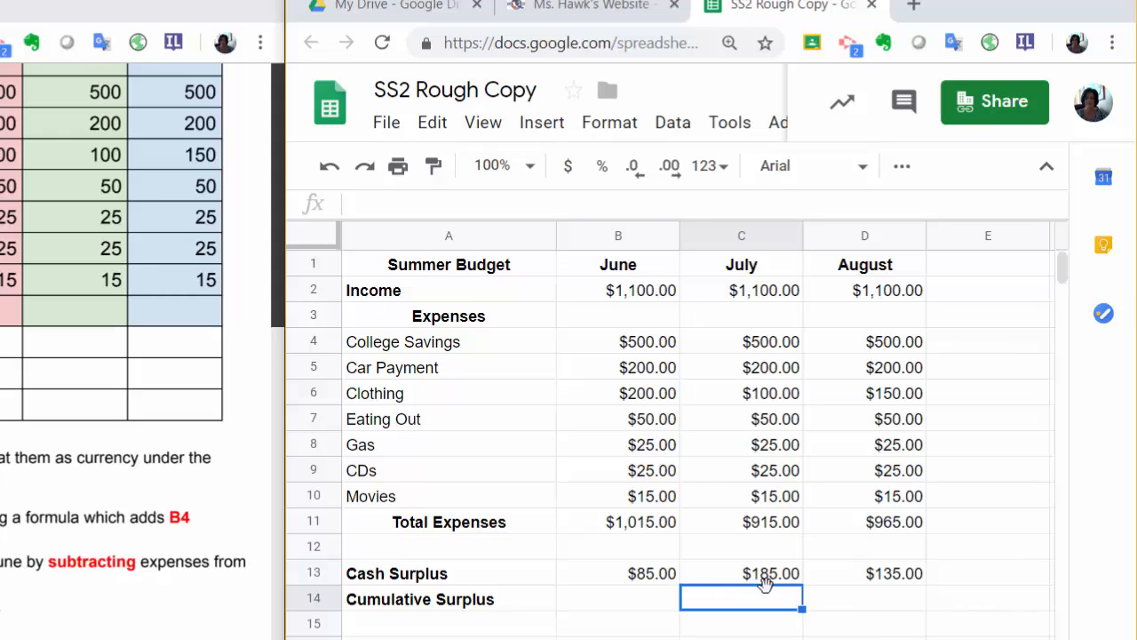
pyautogui.write('=')
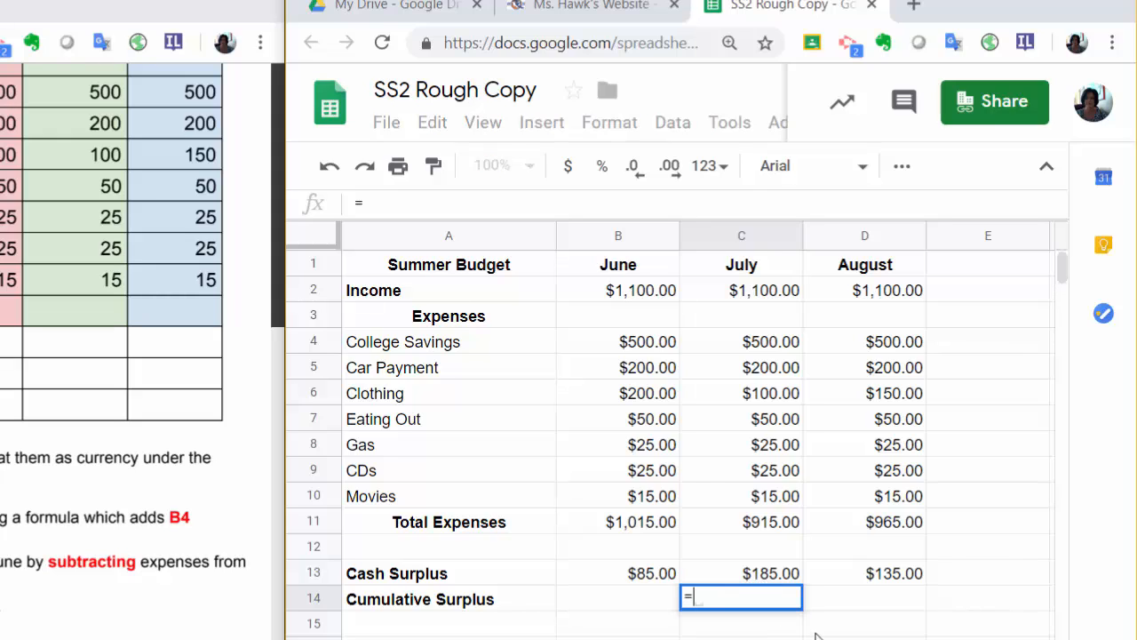
pyautogui.write('sum')
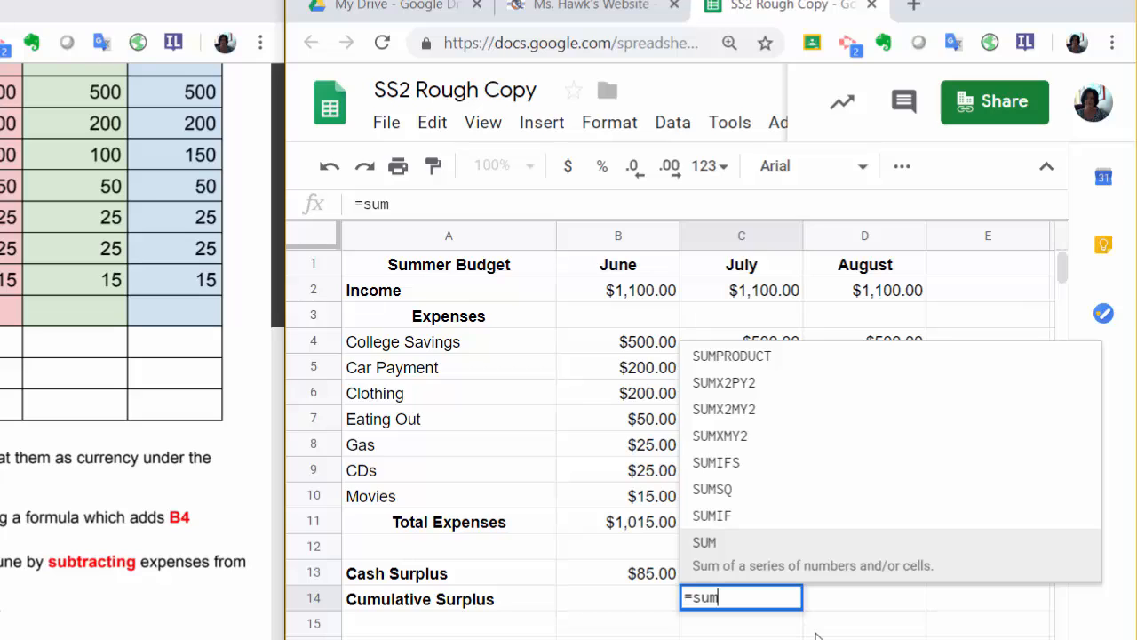
pyautogui.click(725, 563)
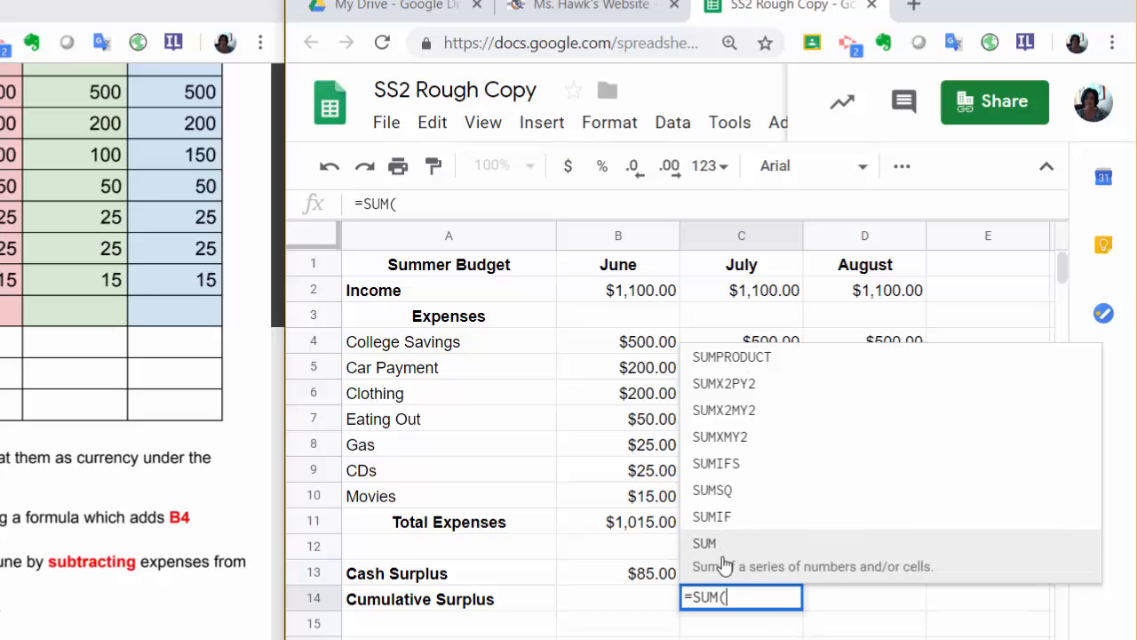
pyautogui.click(664, 579)
pyautogui.moveTo(664, 580); pyautogui.dragTo(720, 587)
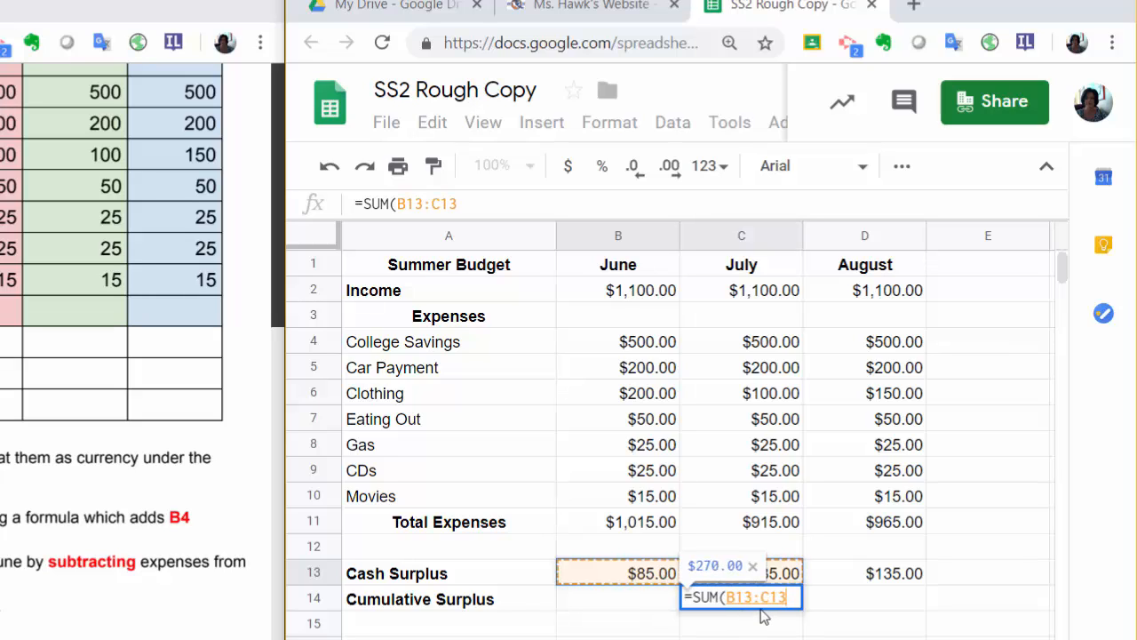
pyautogui.press('Return')
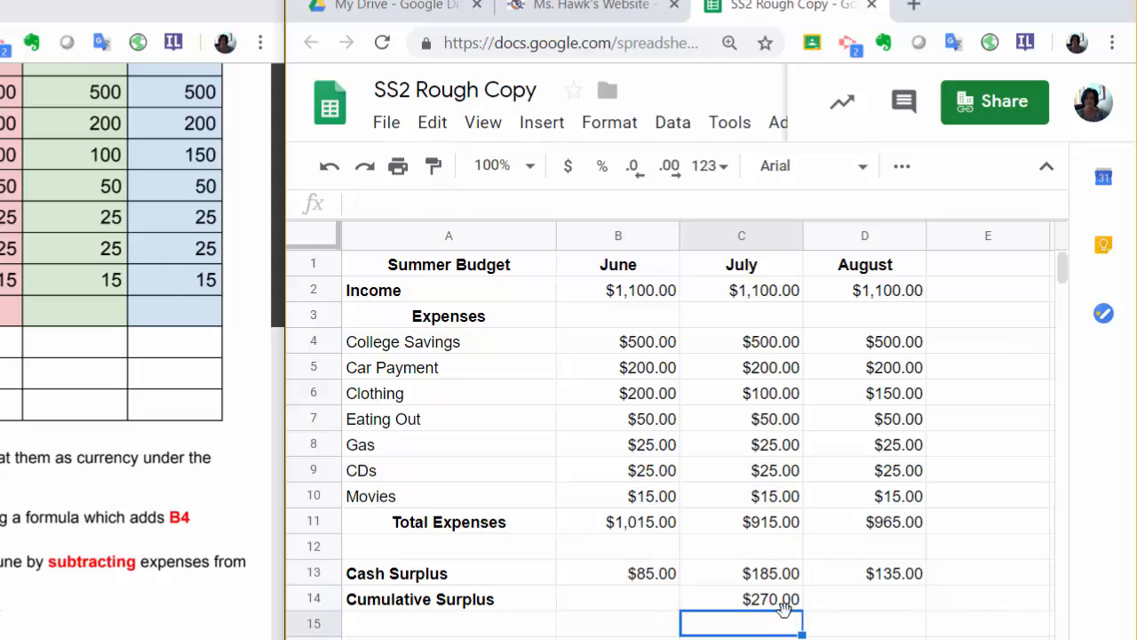
pyautogui.click(775, 604)
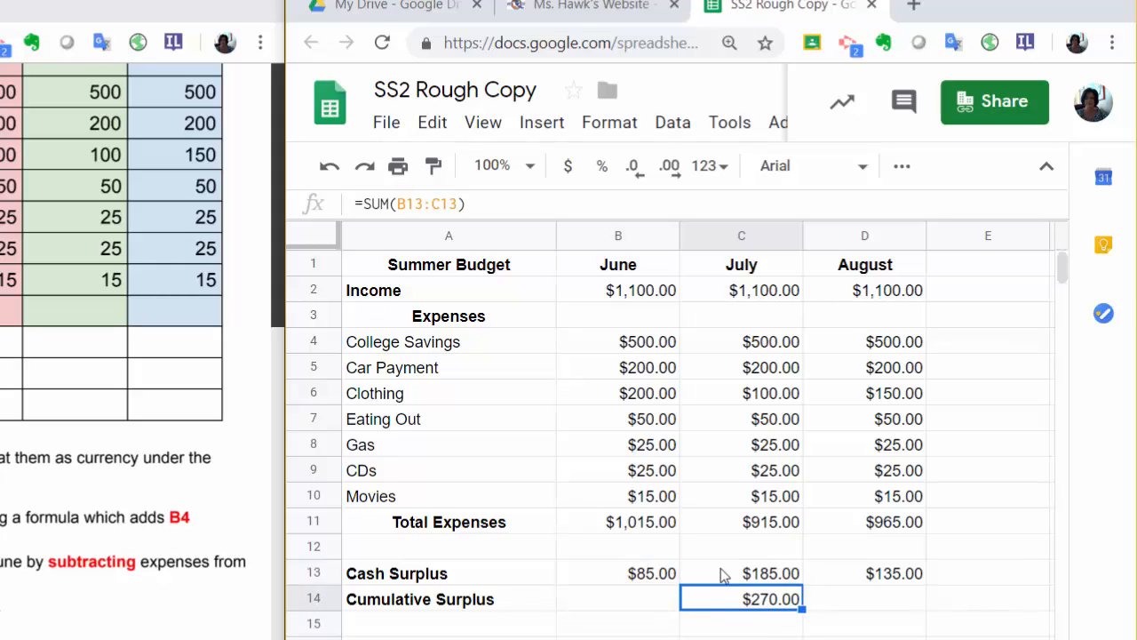
# Calculate August's cumulative surplus in D14 with the SUM function over the cash surpluses in B13:D13.
pyautogui.click(842, 606)
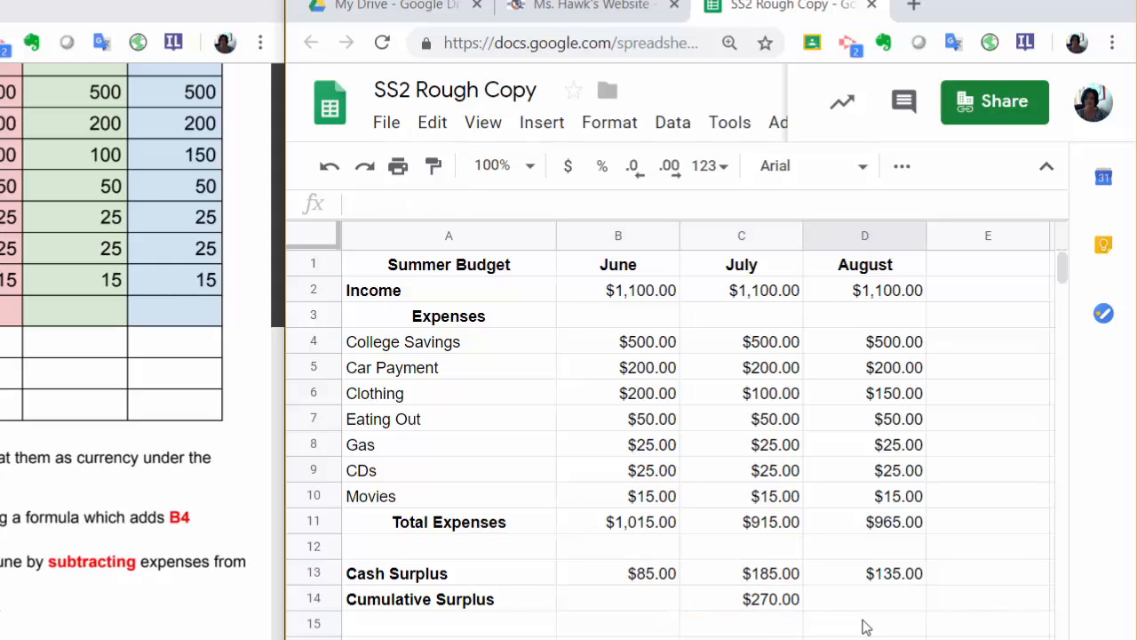
pyautogui.click(879, 606)
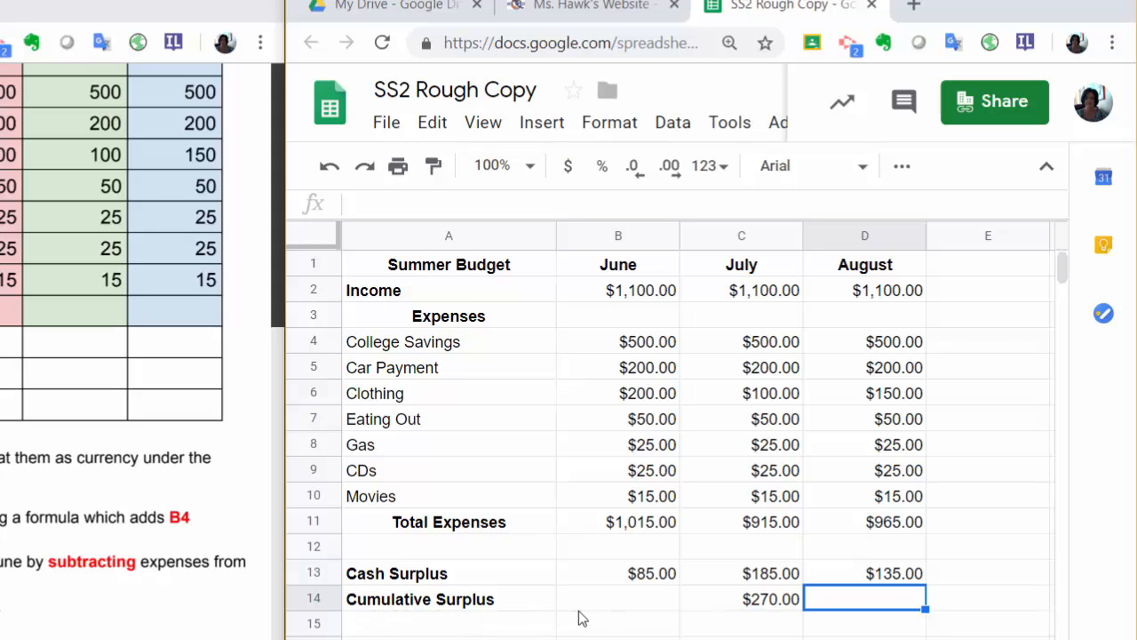
pyautogui.write('=')
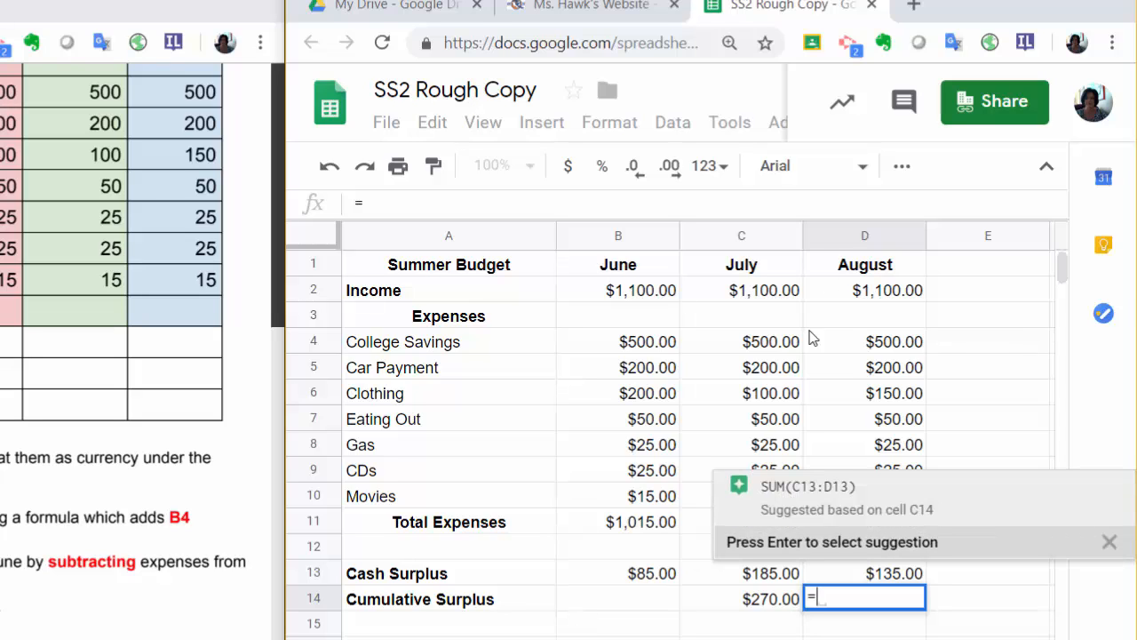
pyautogui.click(902, 166)
pyautogui.click(1049, 211)
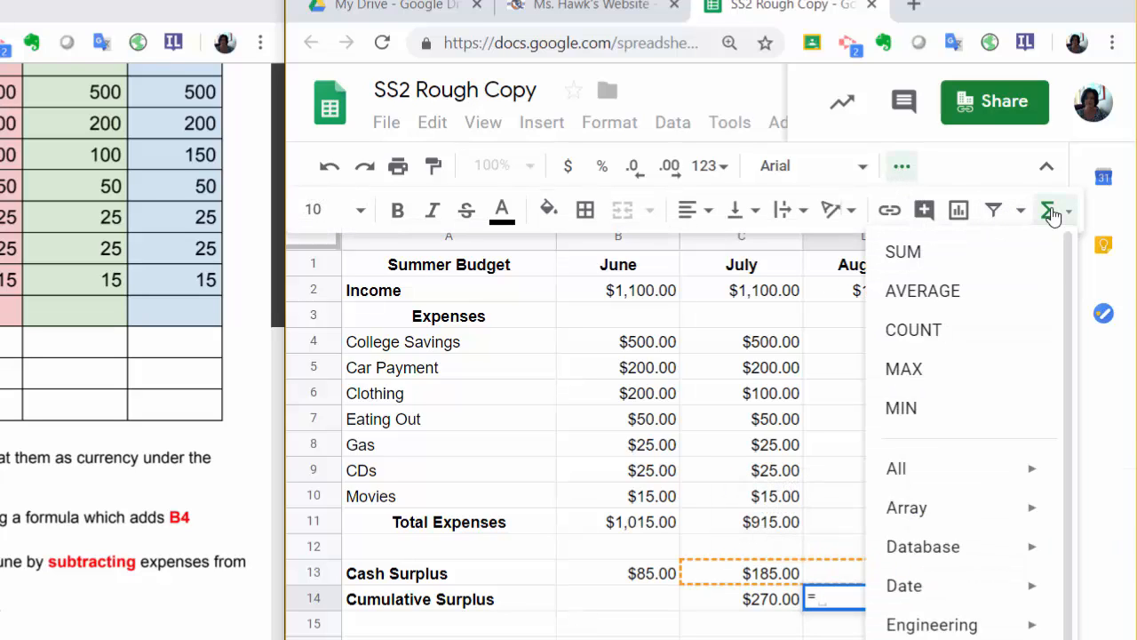
pyautogui.click(1010, 261)
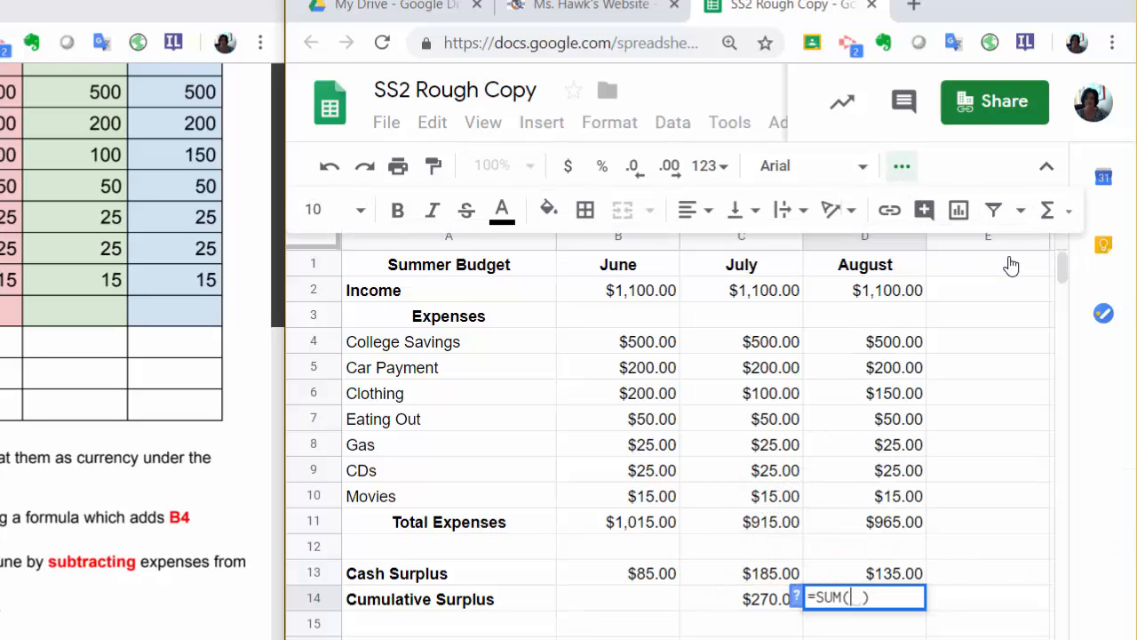
pyautogui.click(650, 575)
pyautogui.moveTo(647, 577); pyautogui.dragTo(860, 583)
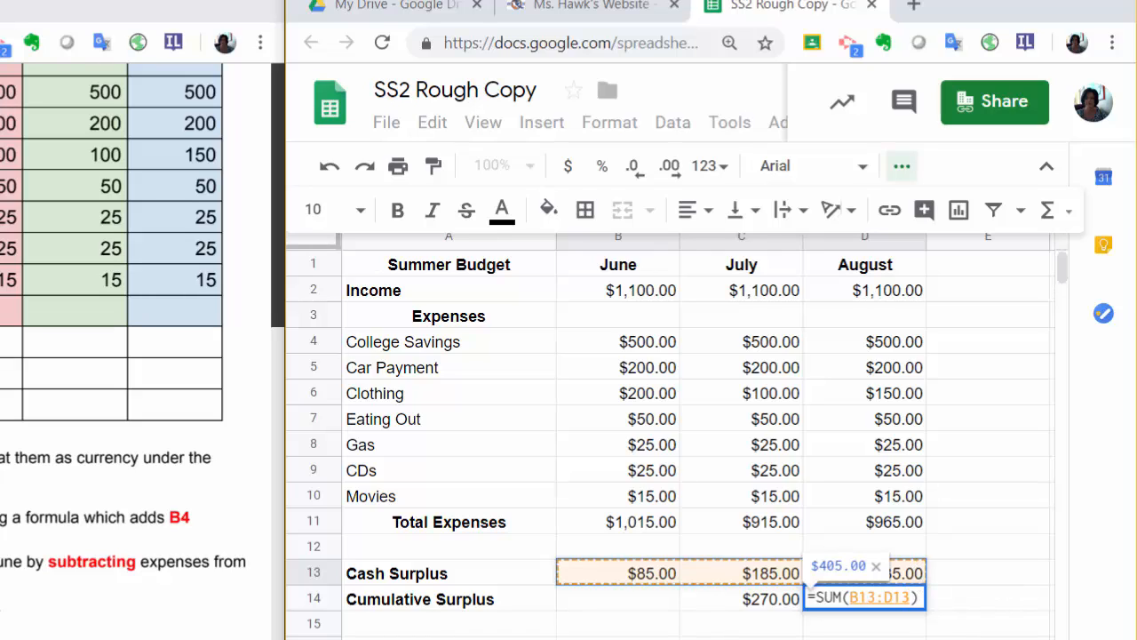
pyautogui.press('Return')
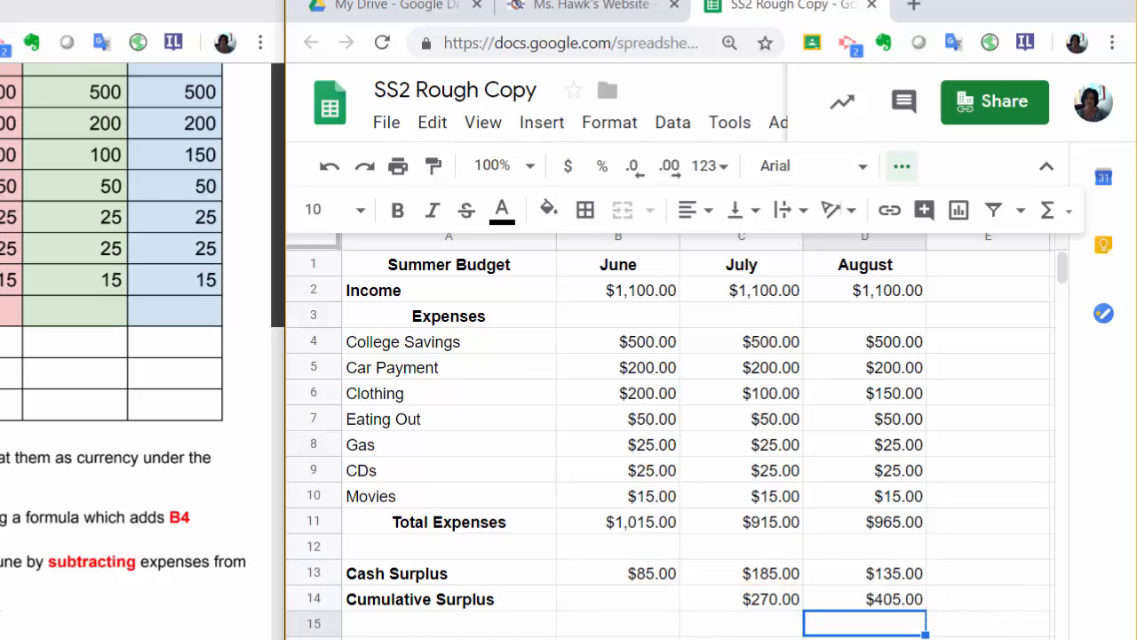
pyautogui.click(894, 600)
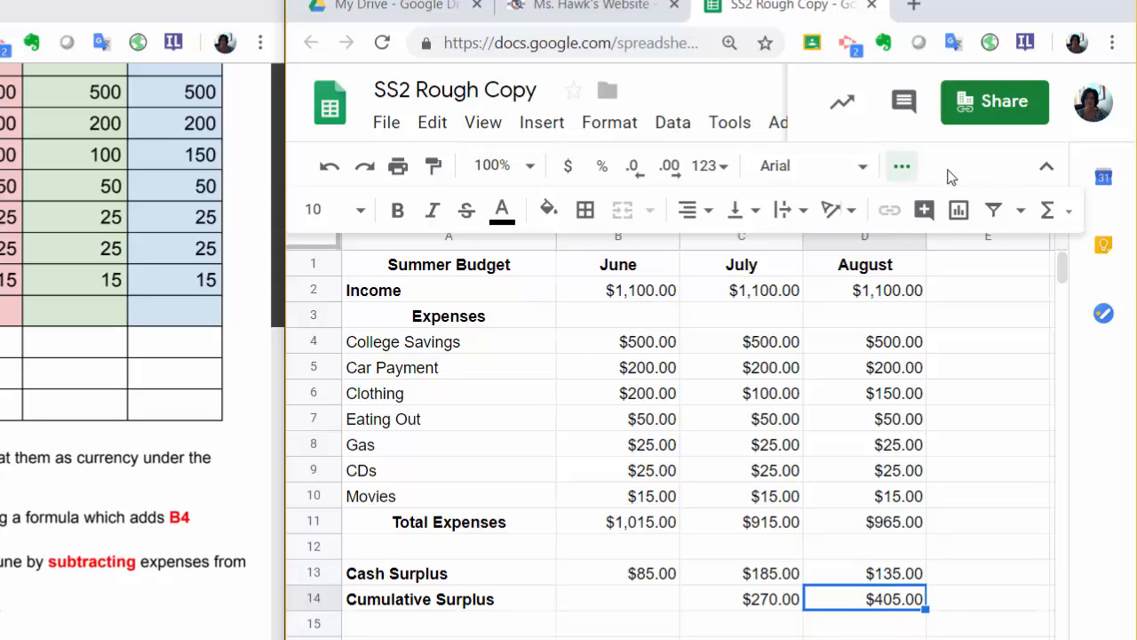
pyautogui.click(902, 164)
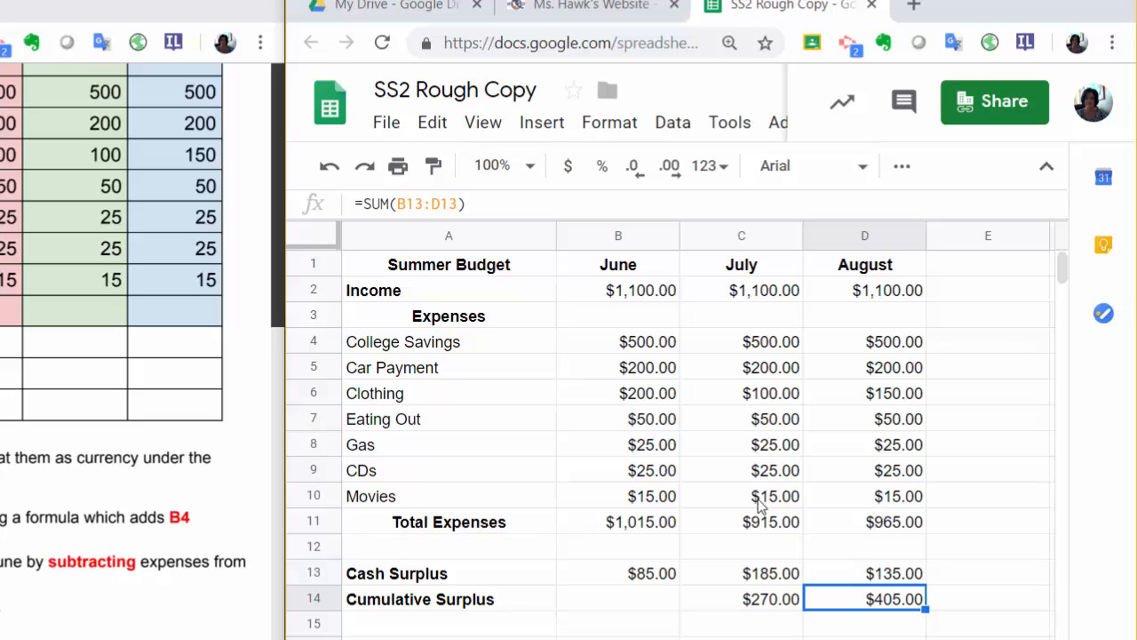
# Apply all borders to the whole budget table, A1:D14.
pyautogui.moveTo(449, 264); pyautogui.dragTo(880, 600)
pyautogui.click(899, 168)
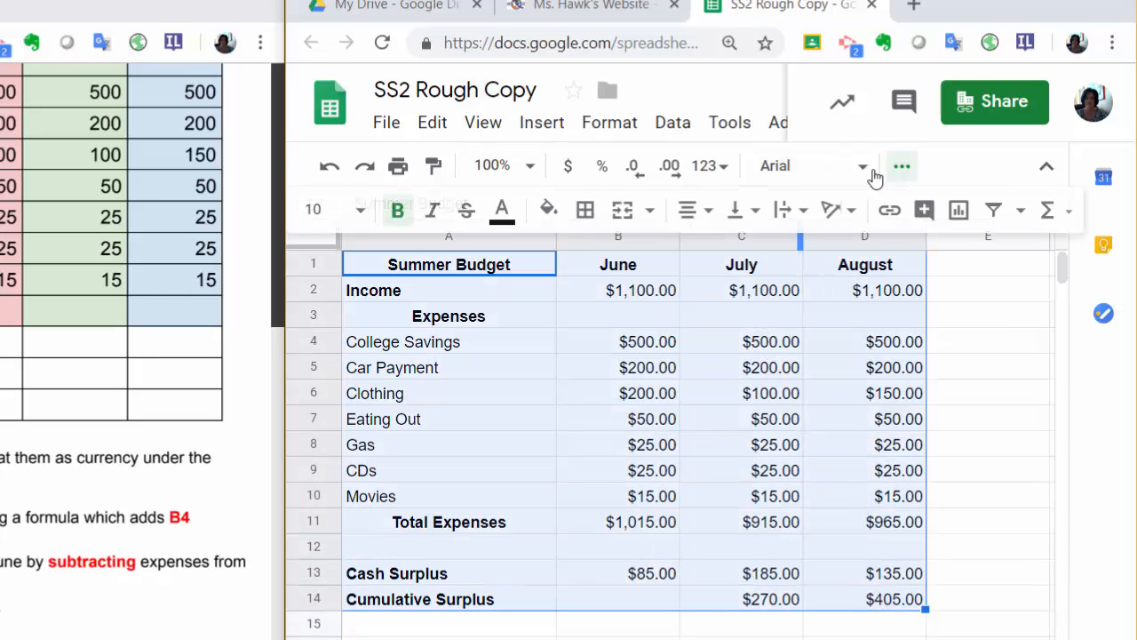
pyautogui.click(588, 215)
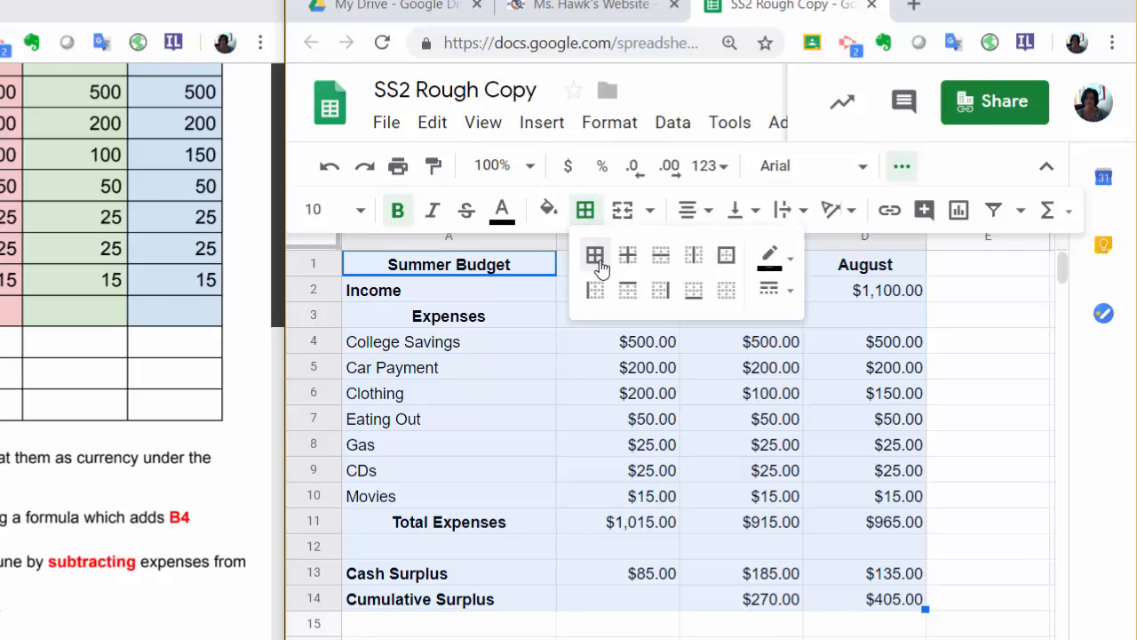
pyautogui.click(595, 258)
pyautogui.click(728, 630)
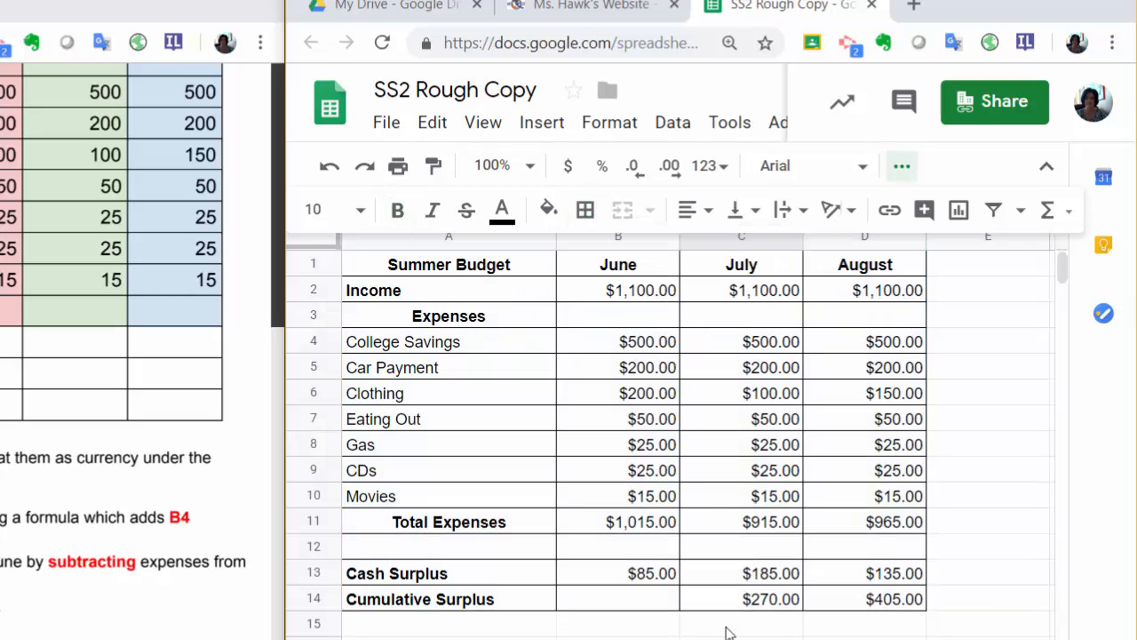
# Fill the June column, B1:B14, with light red to match the assignment PDF.
pyautogui.moveTo(647, 270); pyautogui.dragTo(604, 599)
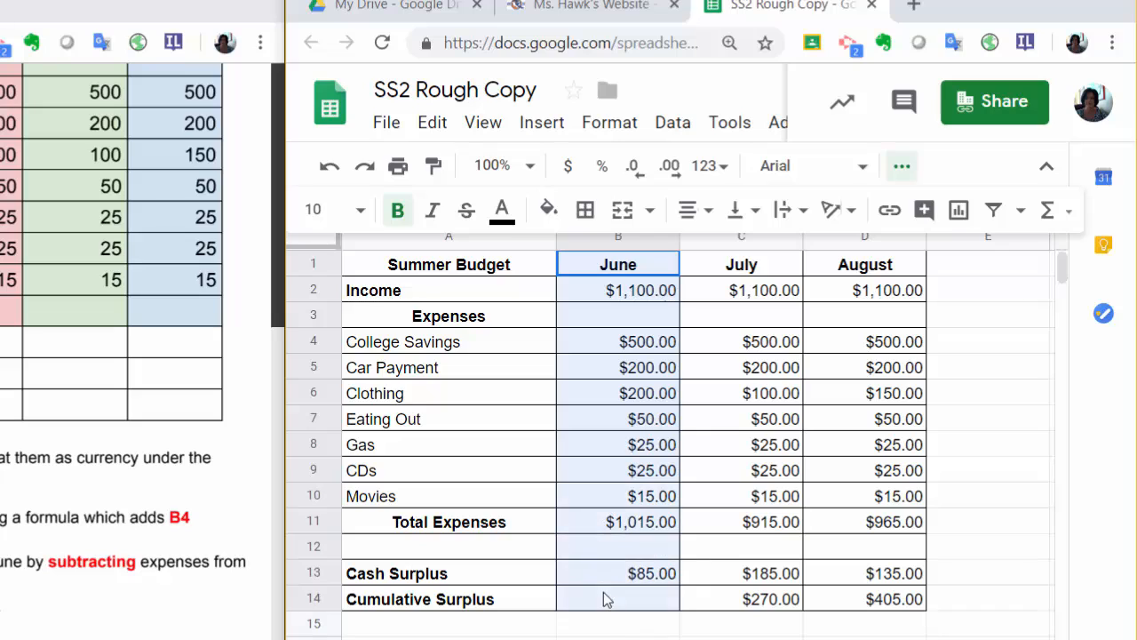
pyautogui.click(549, 210)
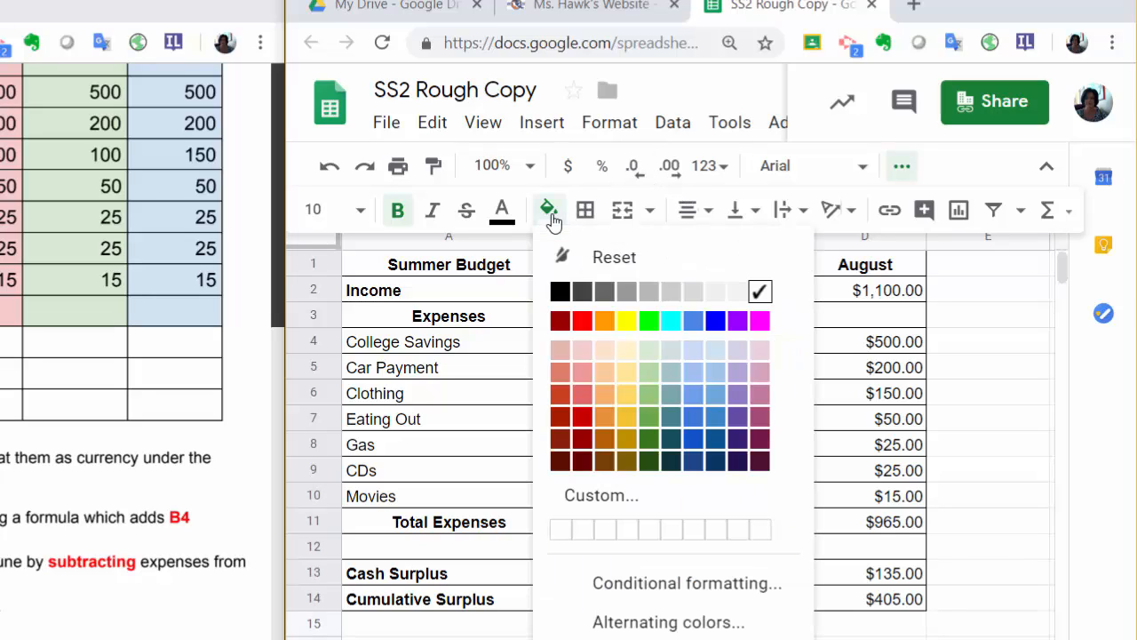
pyautogui.click(581, 350)
pyautogui.click(743, 470)
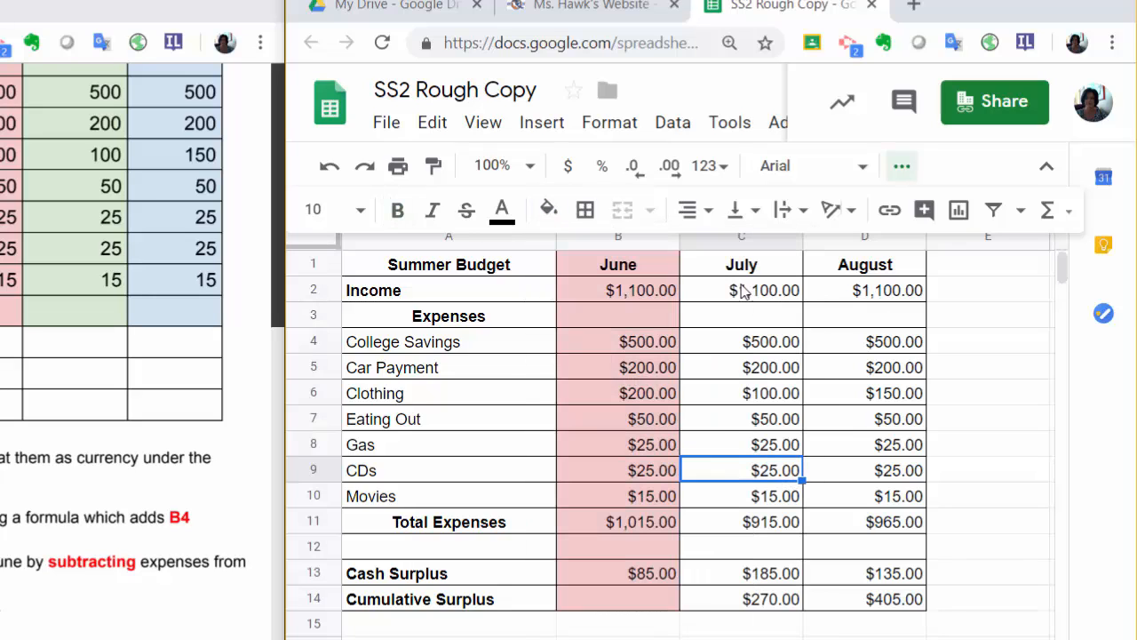
# Fill the July column, C1:C14, with light green and the August column, D1:D14, with light blue.
pyautogui.moveTo(730, 263); pyautogui.dragTo(733, 598)
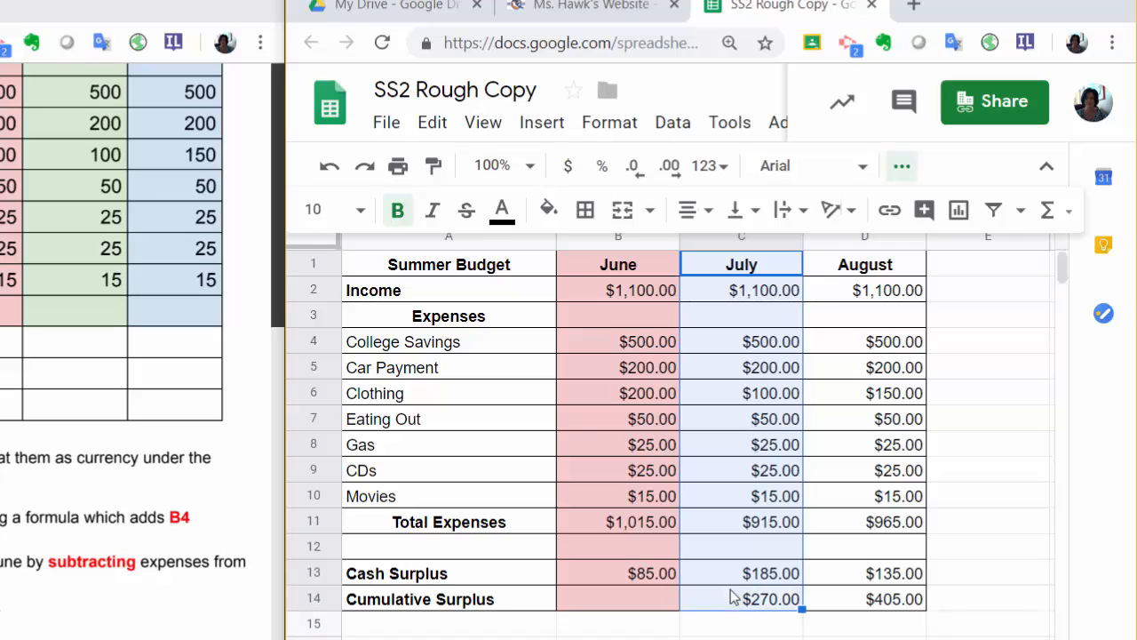
pyautogui.click(552, 213)
pyautogui.click(649, 350)
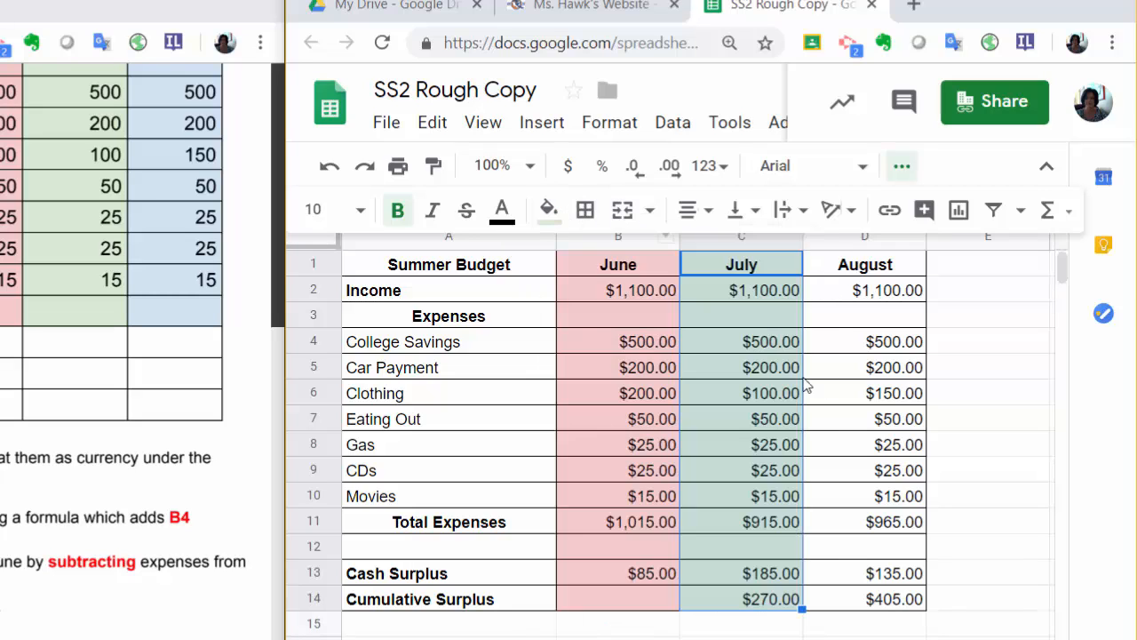
pyautogui.click(853, 424)
pyautogui.moveTo(831, 264); pyautogui.dragTo(826, 598)
# Open the spreadsheet's file name for editing.
pyautogui.click(414, 89)
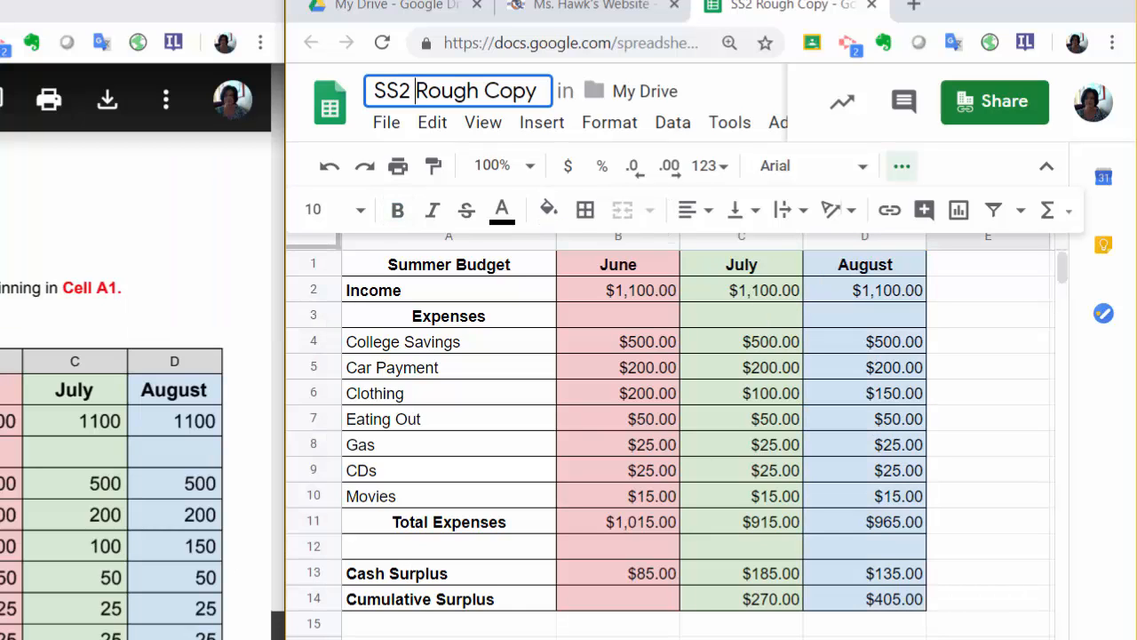